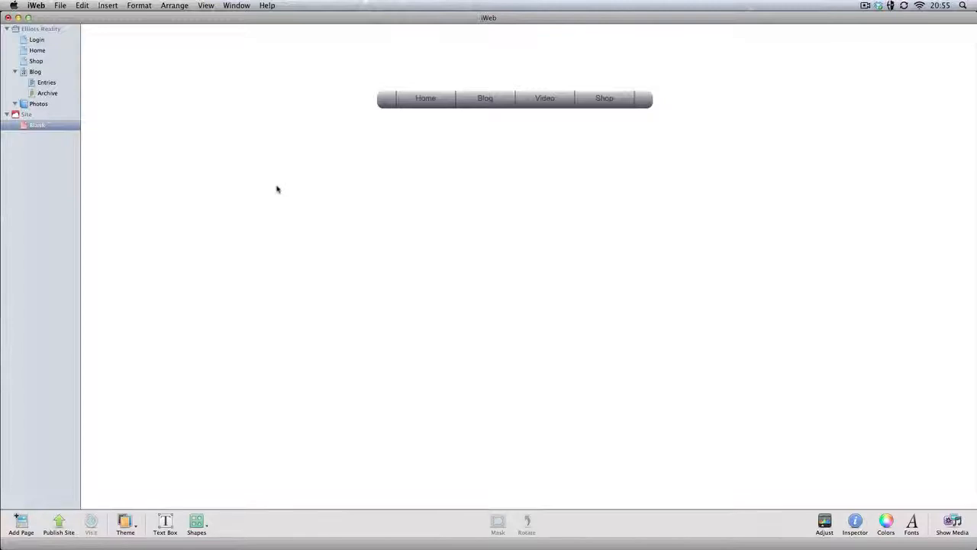
drag(352, 160, 733, 54)
click(665, 127)
drag(664, 137, 697, 162)
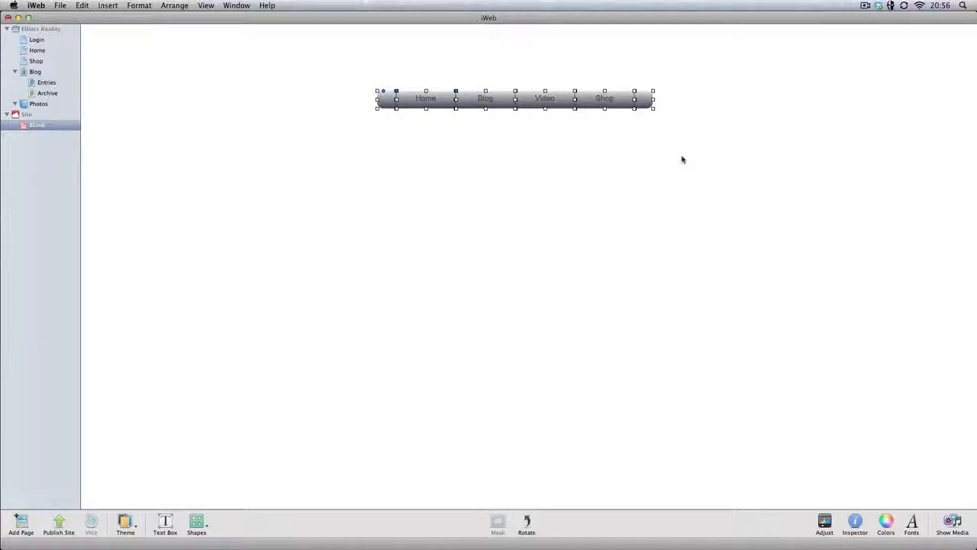
click(681, 158)
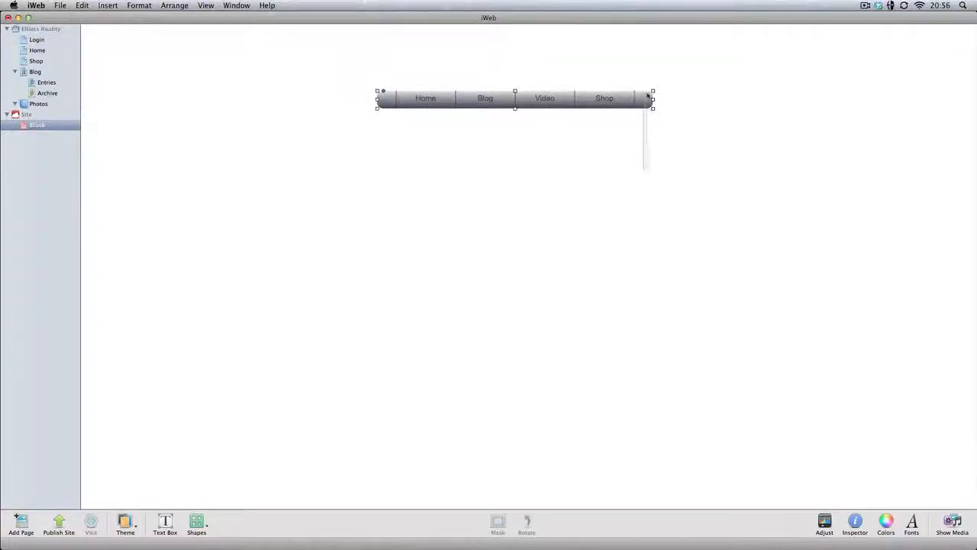
drag(631, 139, 389, 145)
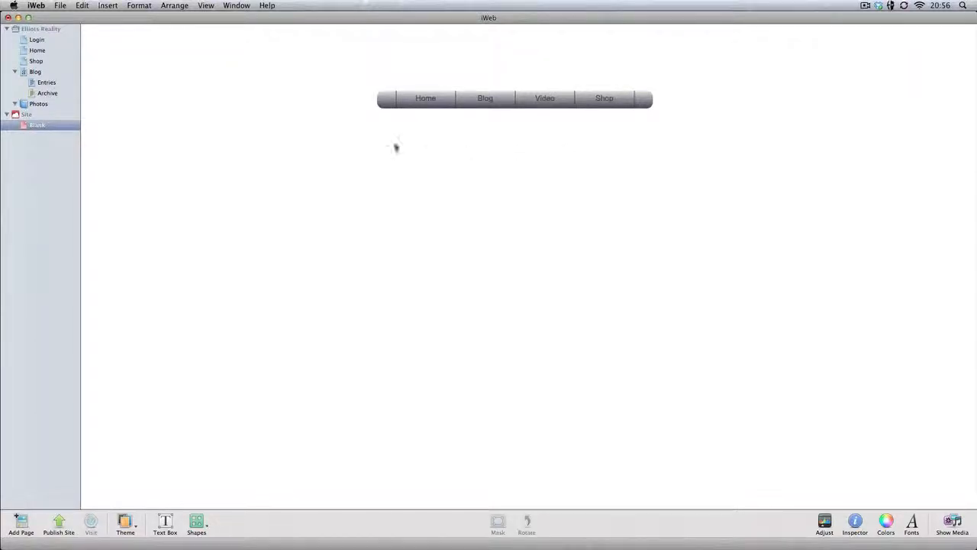
drag(382, 146, 687, 168)
Step: Rename the Blank page under Site as Home
click(38, 126)
click(41, 128)
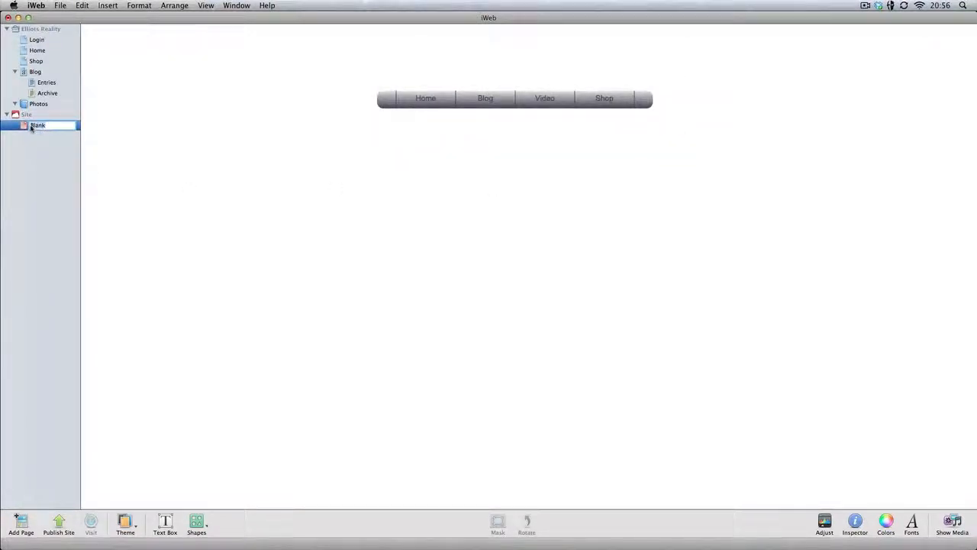
text(Home)
key(Return)
click(108, 169)
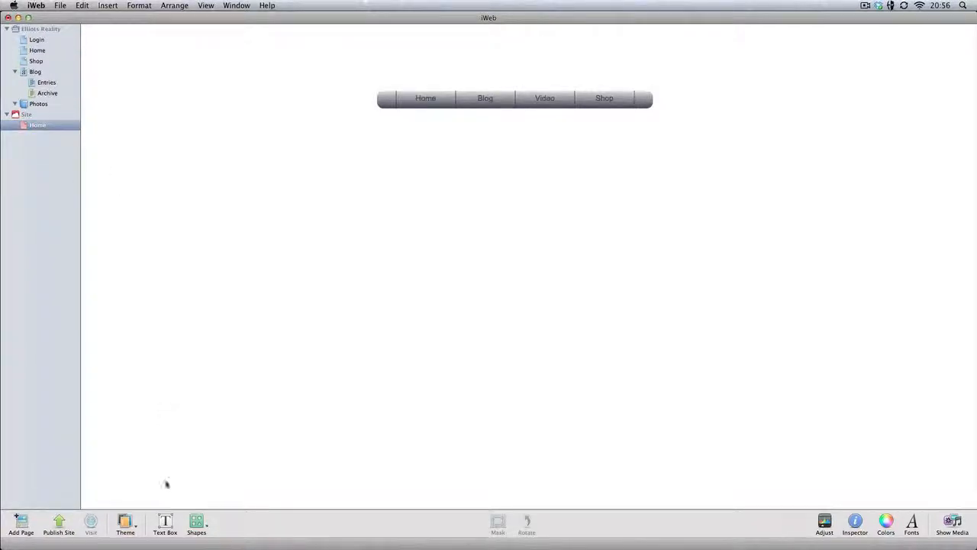
Step: Add a page from the White theme's Welcome template and name it Blog
click(21, 523)
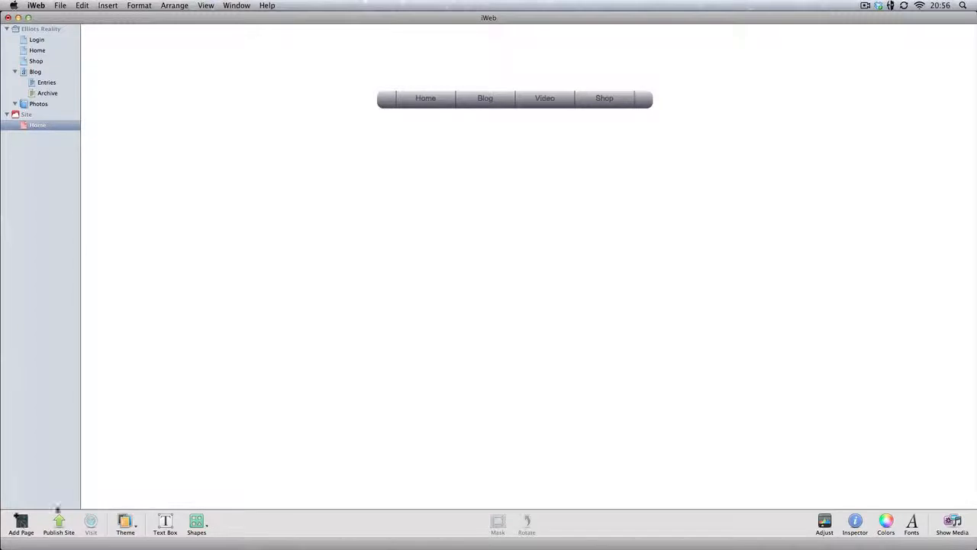
click(433, 124)
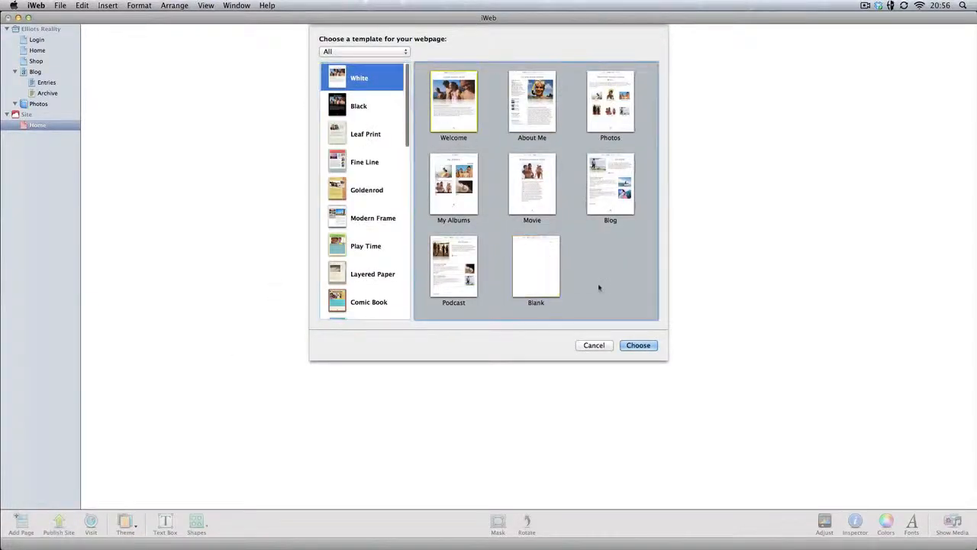
click(633, 347)
click(44, 139)
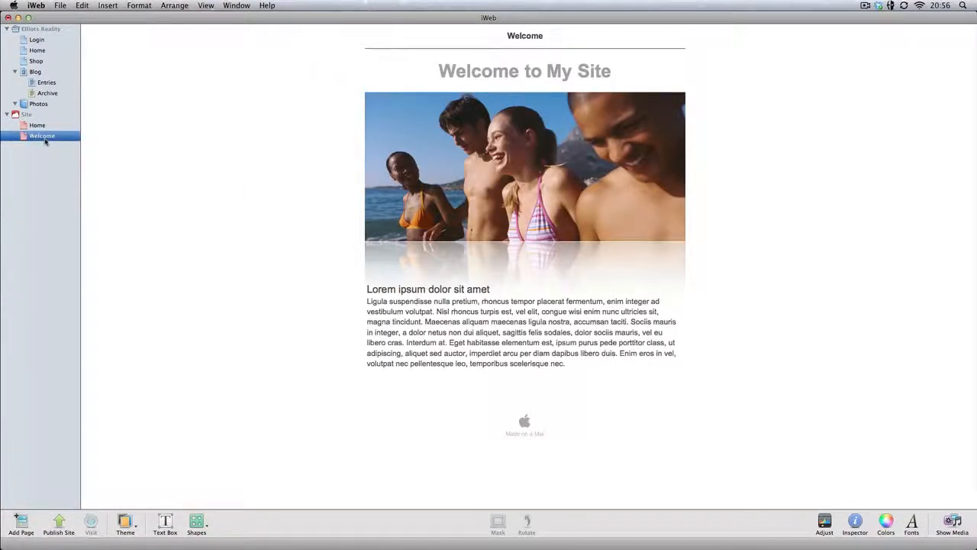
click(44, 139)
text(Blog)
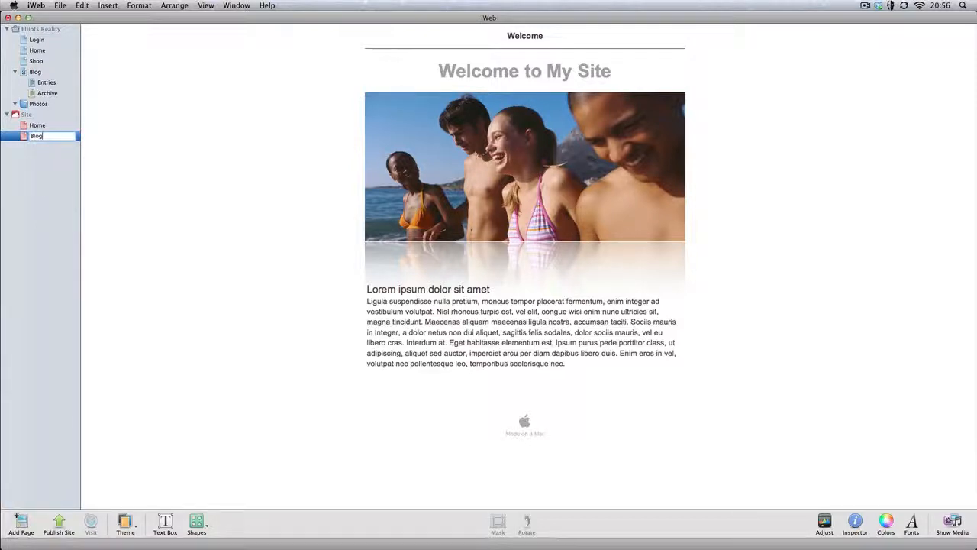
key(Return)
Step: On the new site's Home page, enable the Blog navigation button as a hyperlink to One of My Pages, choosing Site's Blog page
click(43, 128)
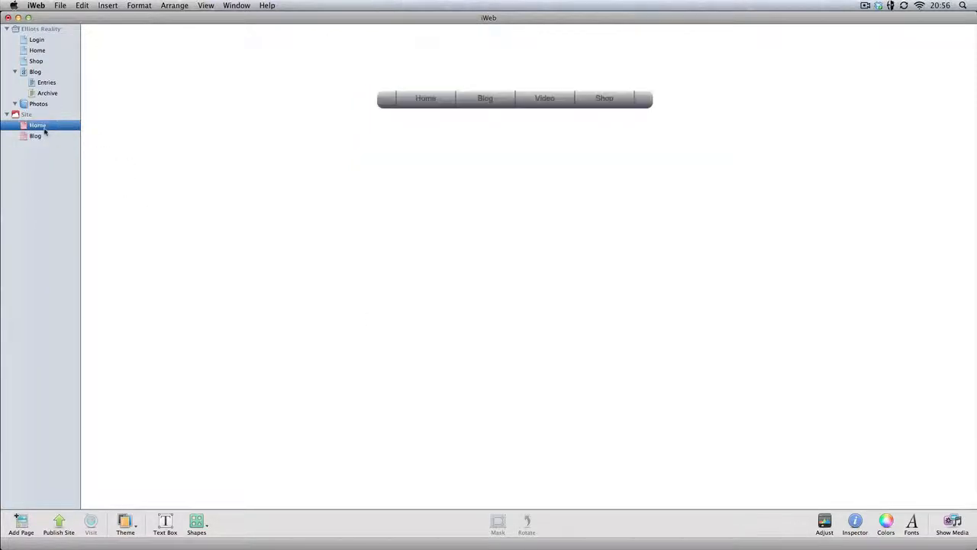
click(486, 100)
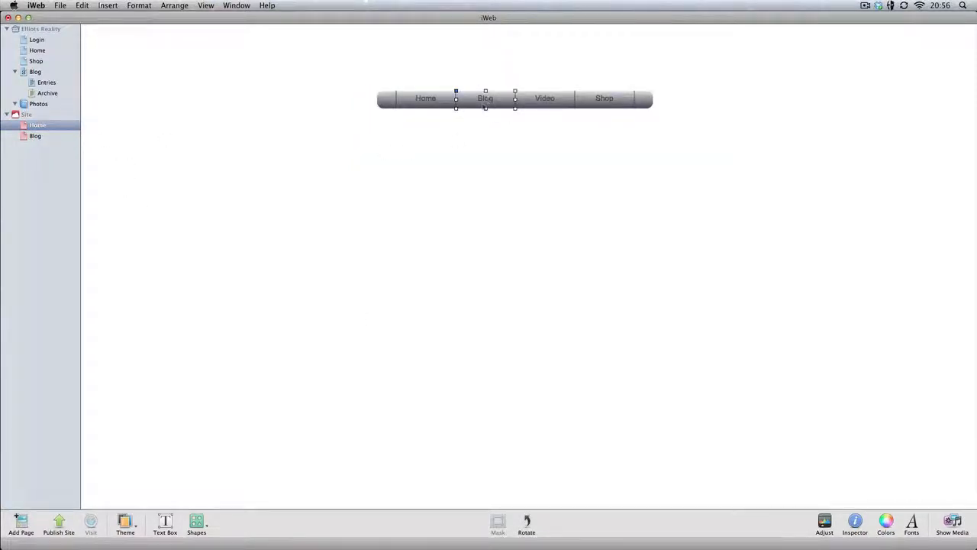
click(855, 521)
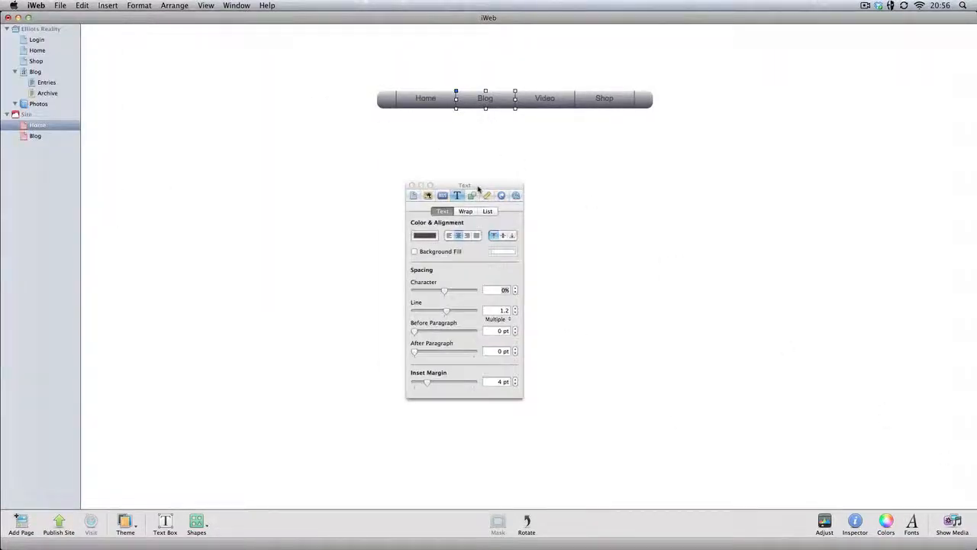
click(501, 197)
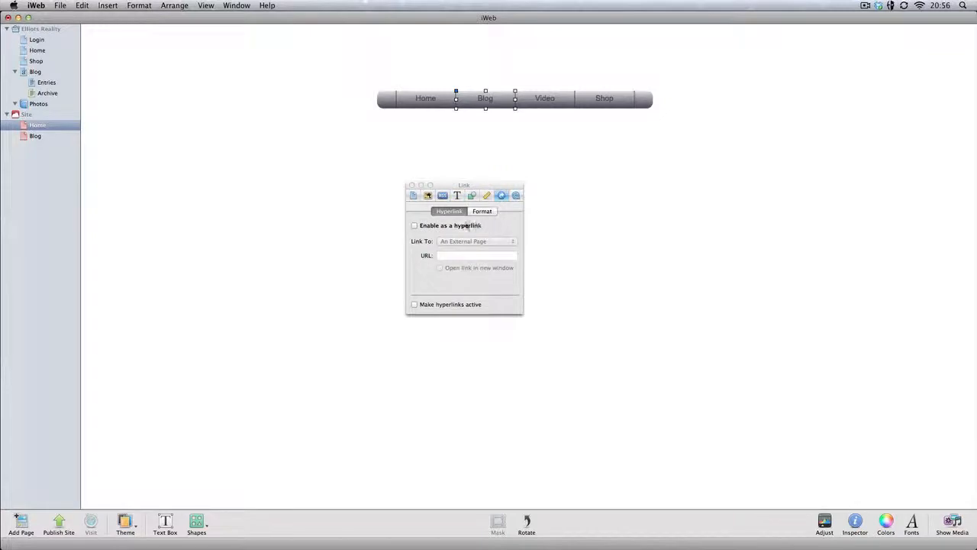
click(415, 226)
click(500, 242)
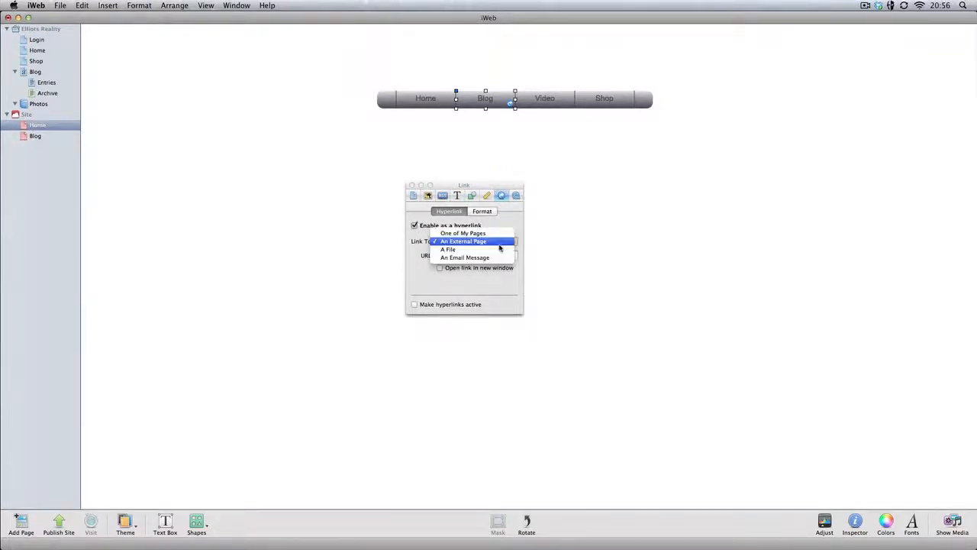
click(477, 233)
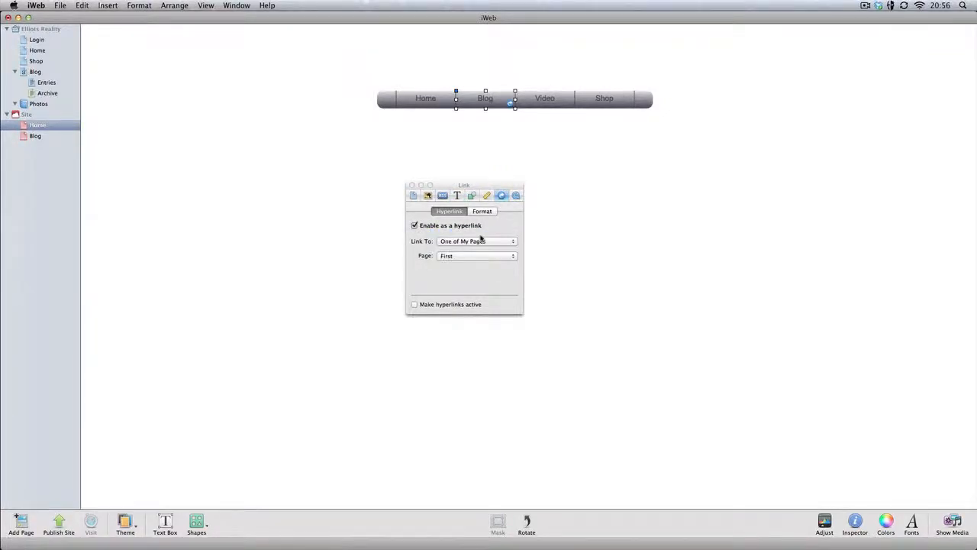
click(474, 259)
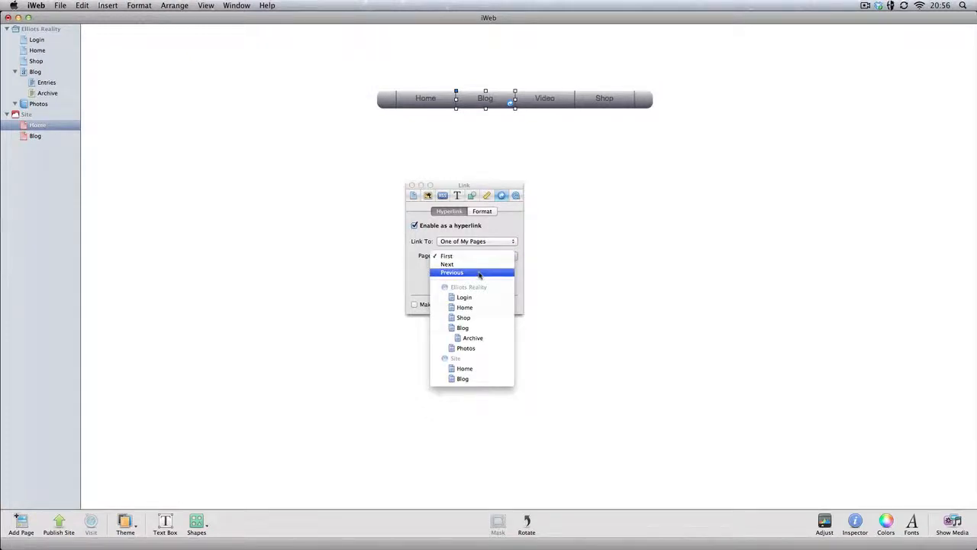
click(471, 379)
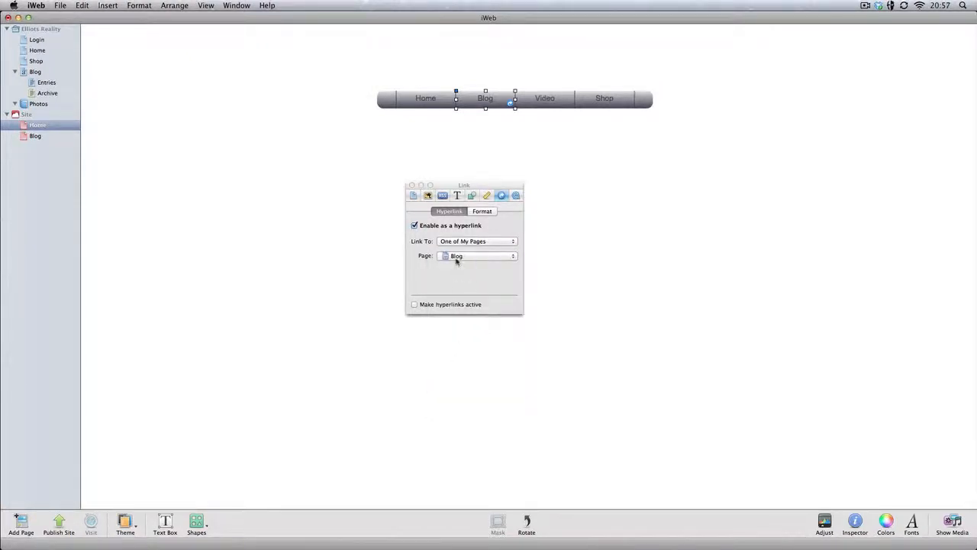
click(494, 259)
click(490, 259)
click(412, 185)
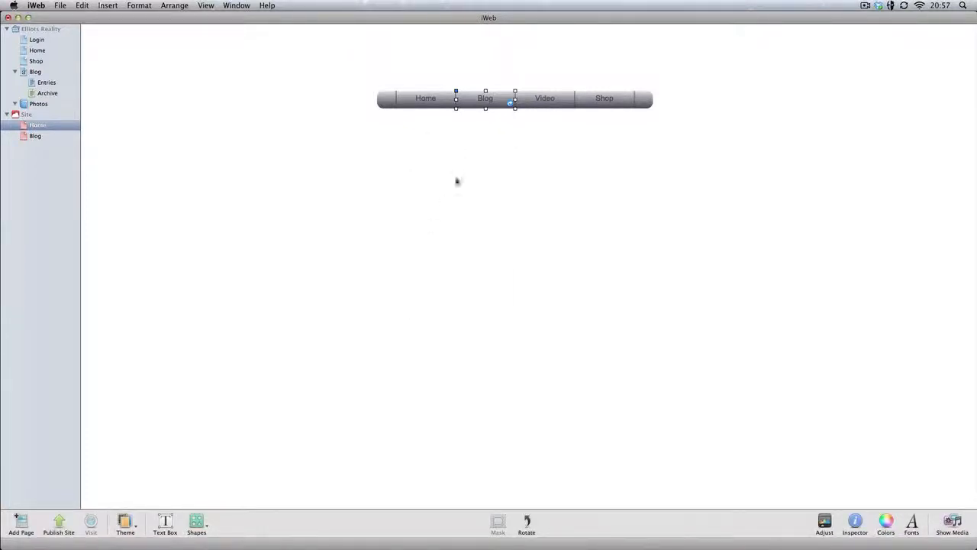
click(456, 181)
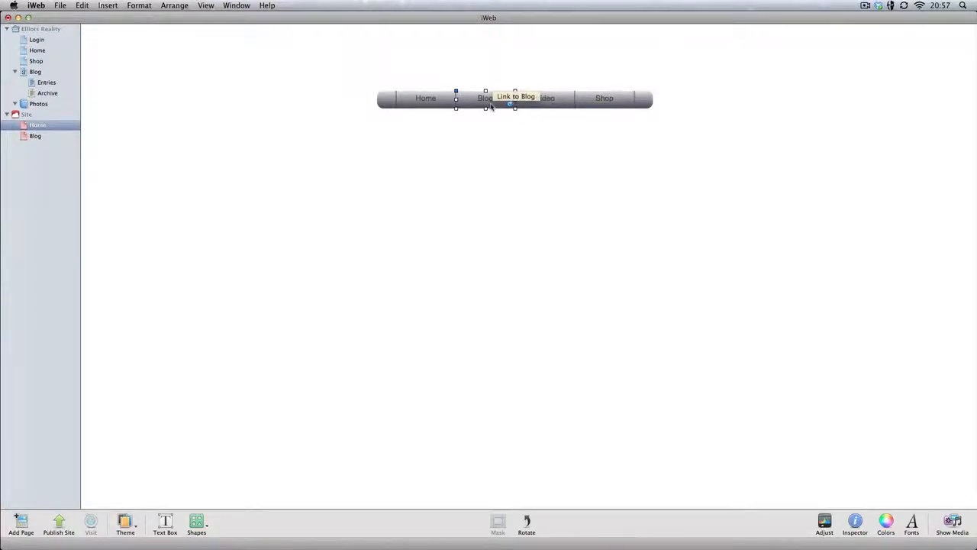
Step: Delete all template content from the Blog page and turn off its navigation menu display
click(35, 136)
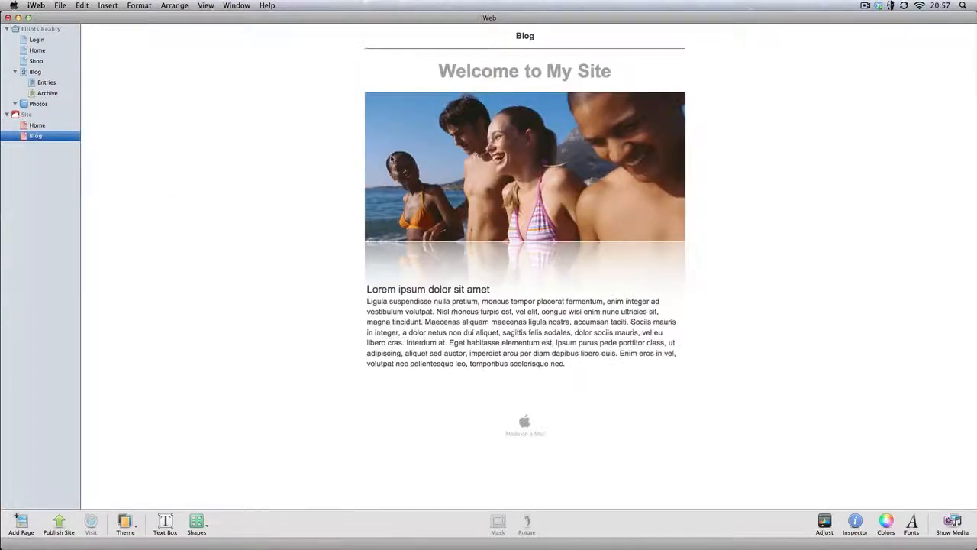
drag(688, 494, 343, 54)
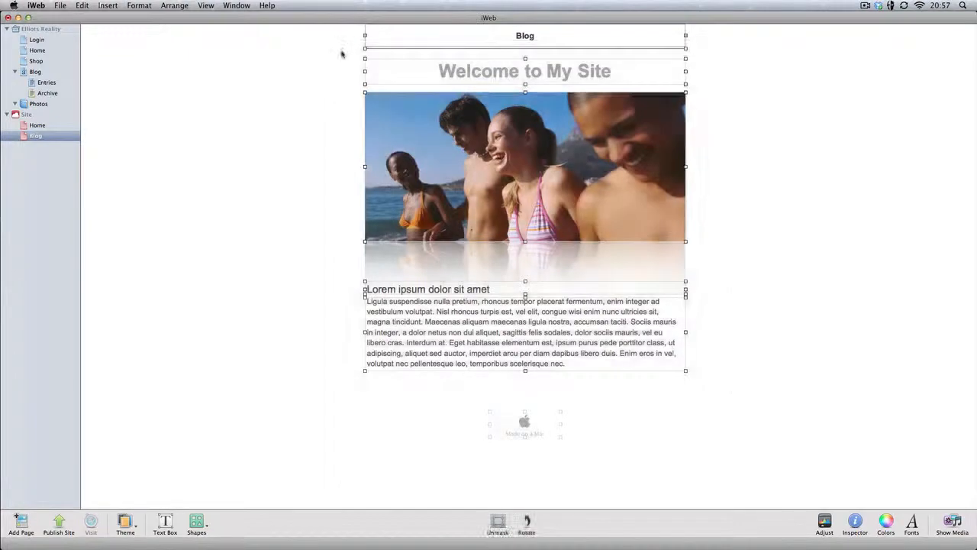
key(Delete)
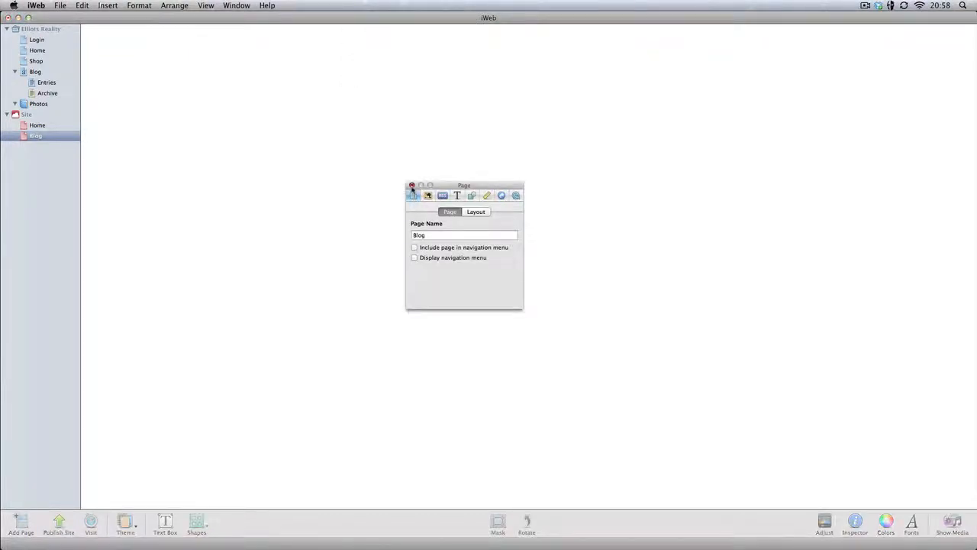
click(407, 184)
Step: Copy the whole navigation bar from the Home page to the Blog page and move it to roughly the Home page's position
click(40, 126)
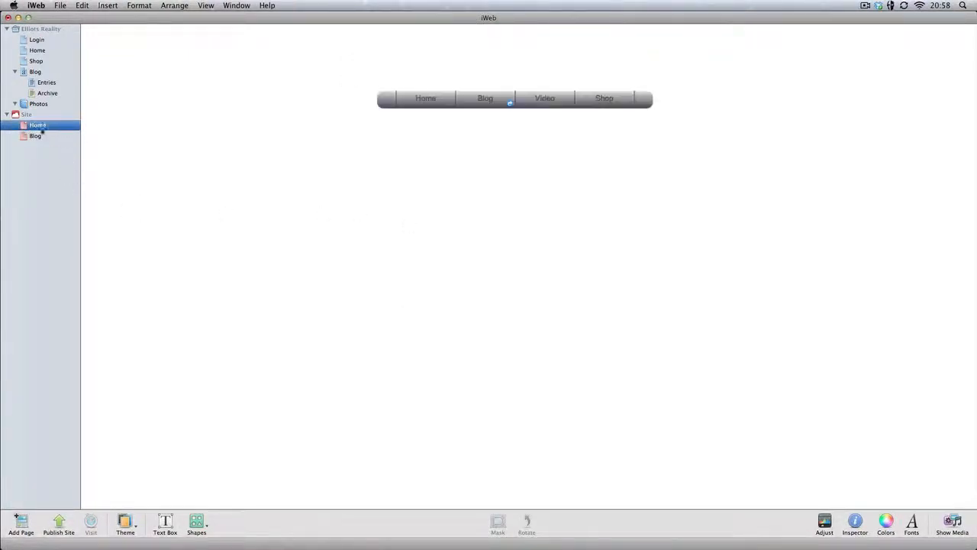
drag(661, 121, 373, 84)
click(32, 137)
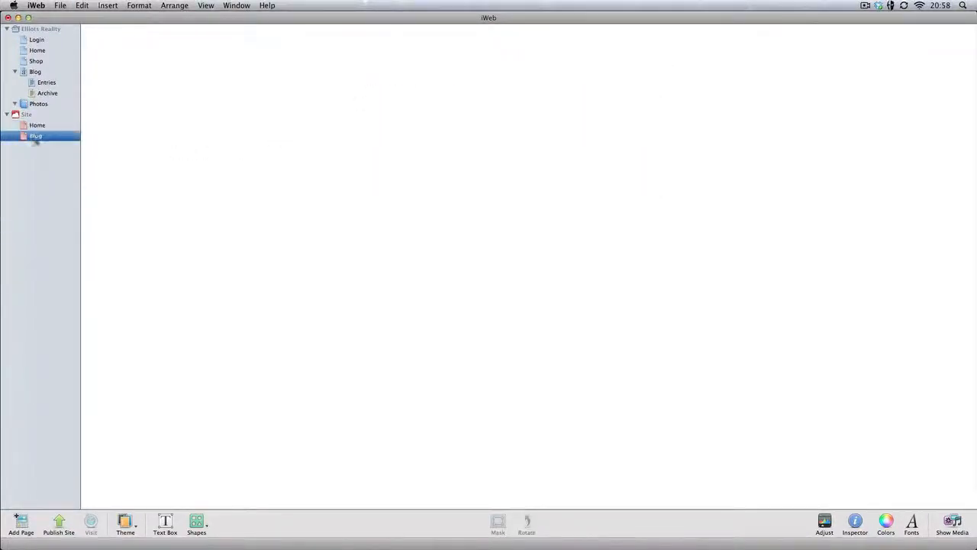
key(super+v)
click(575, 154)
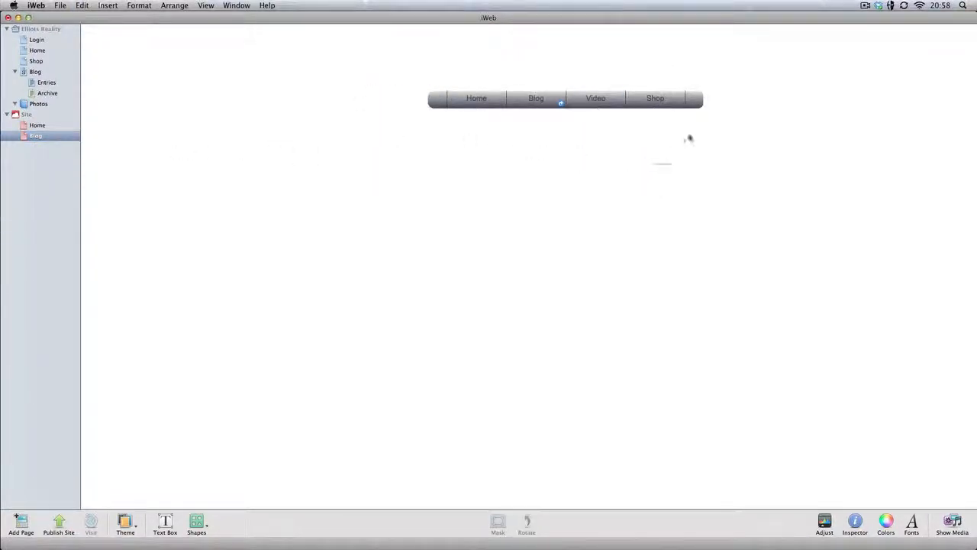
drag(658, 164, 362, 81)
drag(485, 107, 434, 102)
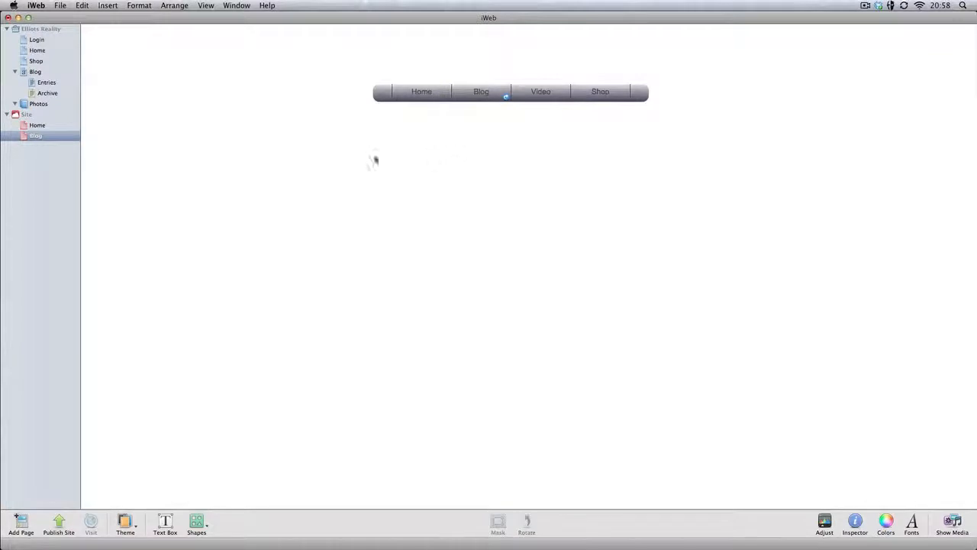
click(74, 125)
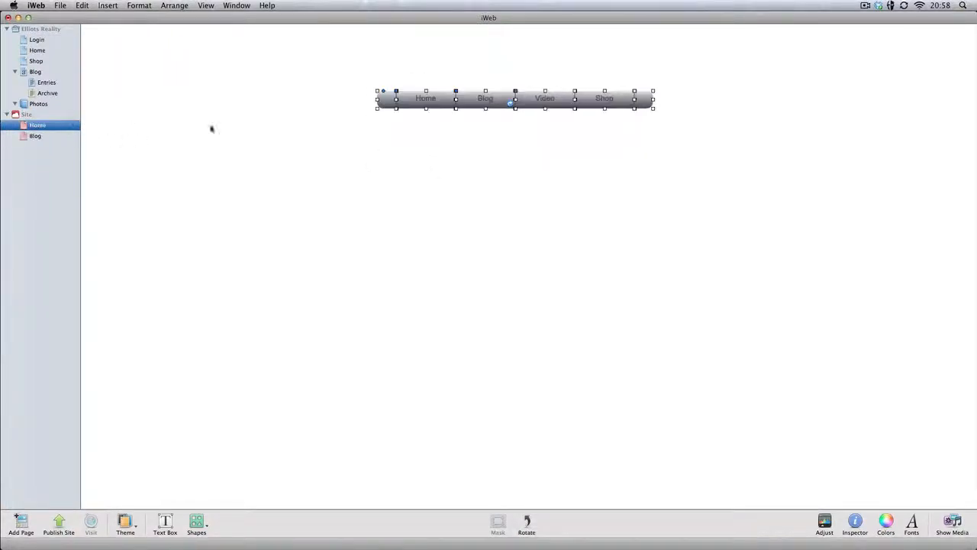
click(43, 139)
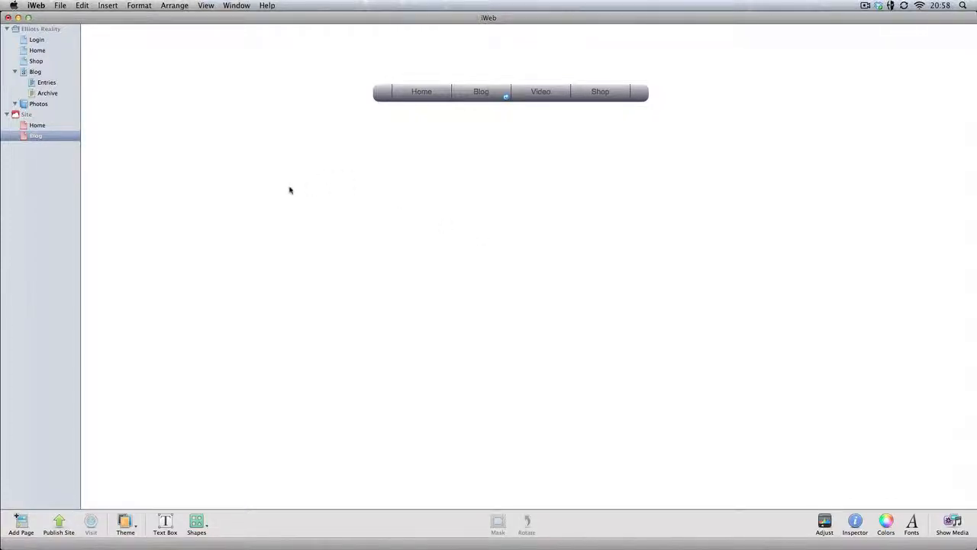
click(37, 125)
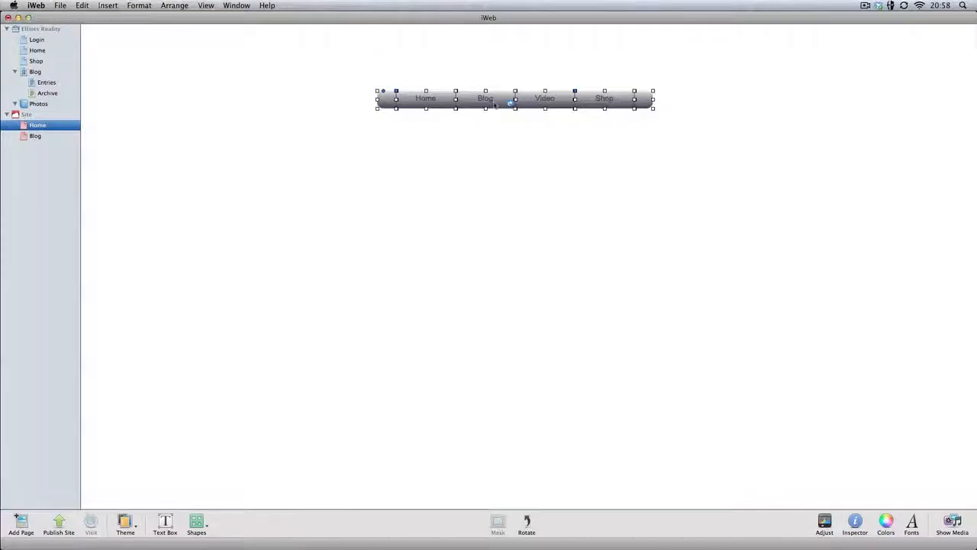
click(35, 136)
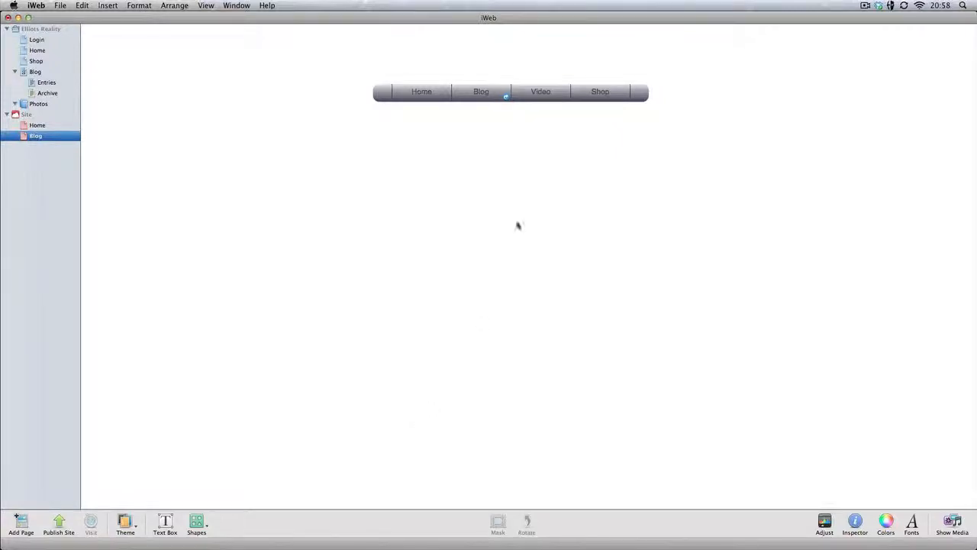
click(489, 121)
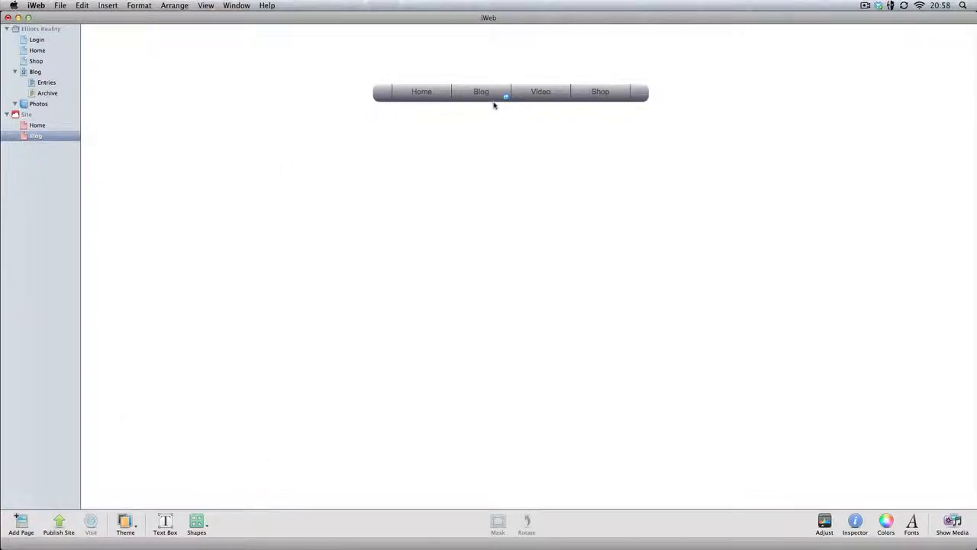
Step: Duplicate the Blog button below the navigation bar on the Blog page, at about X 242 px and Y 342 px
drag(495, 98, 514, 213)
click(854, 523)
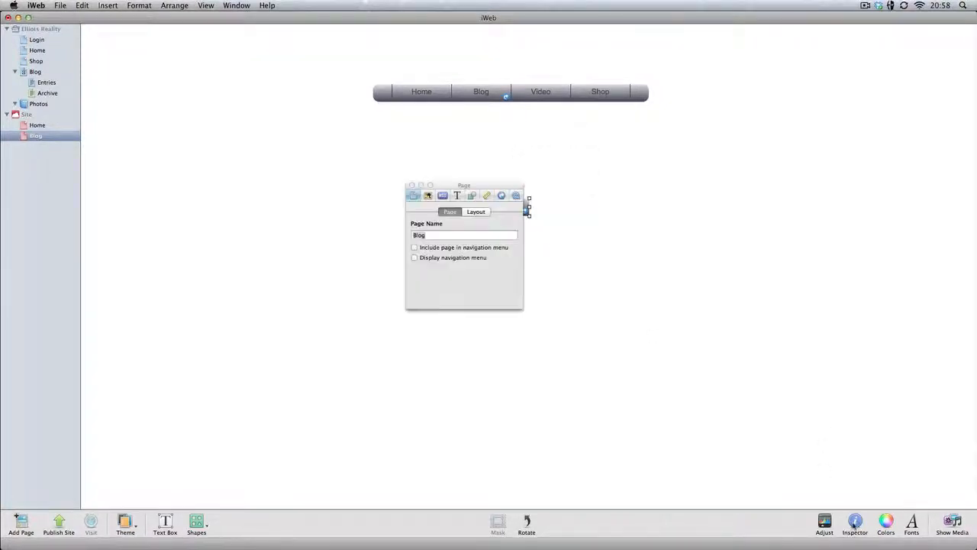
click(486, 195)
drag(495, 186, 373, 184)
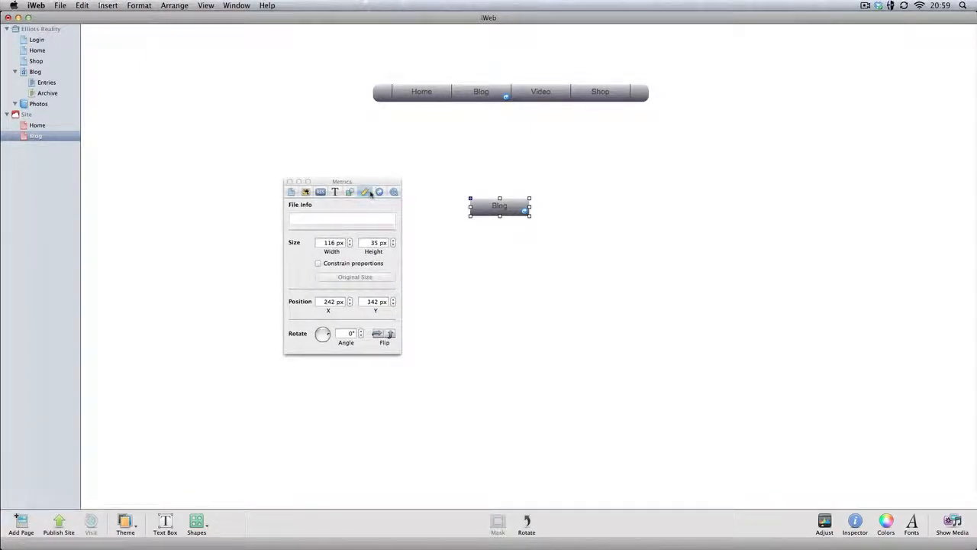
Step: Darken the duplicated Blog button's advanced gradient fill, giving the first and middle colour stops near-black shades
click(352, 192)
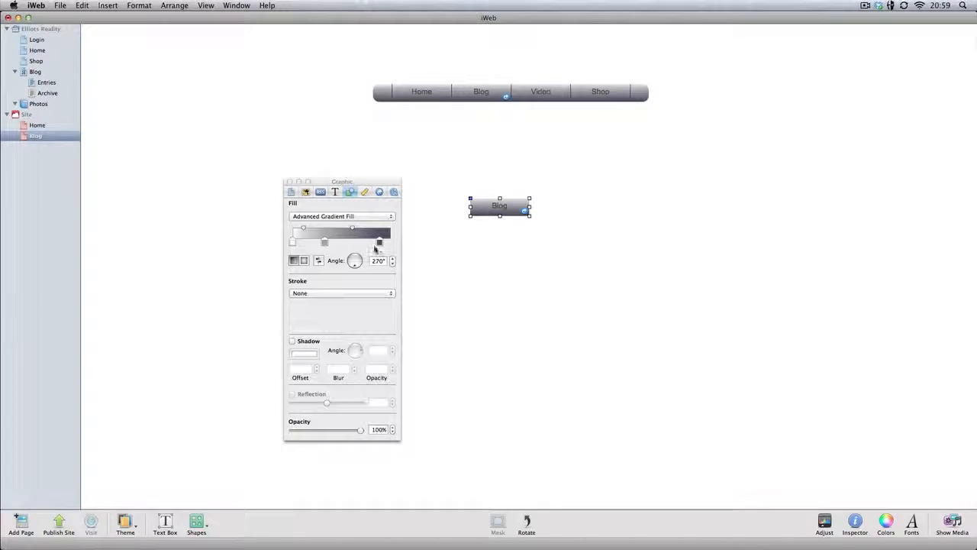
drag(379, 242, 384, 242)
click(325, 243)
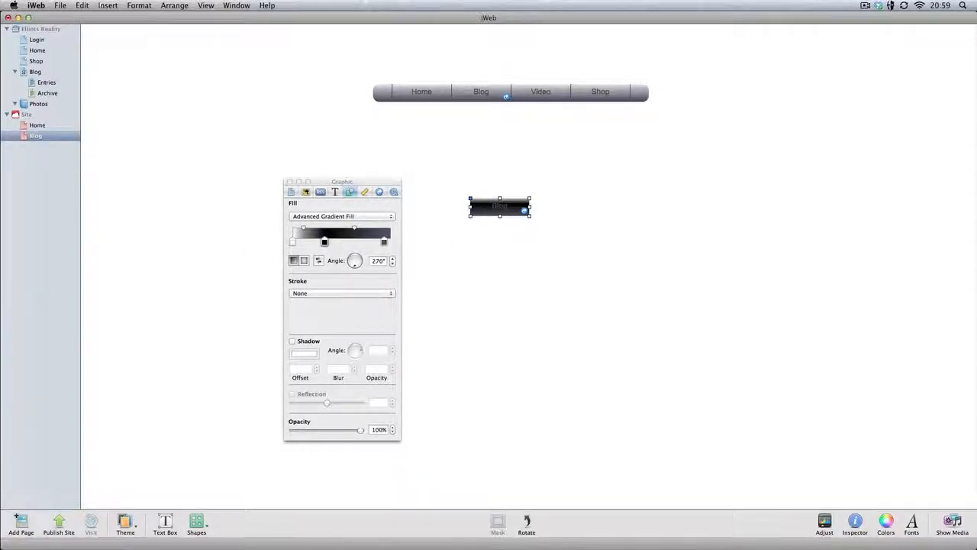
click(441, 279)
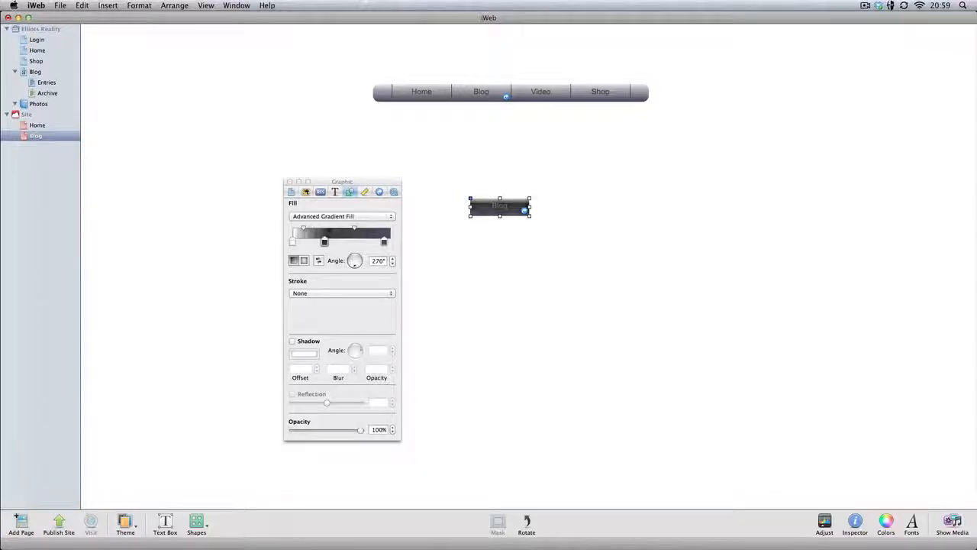
click(294, 243)
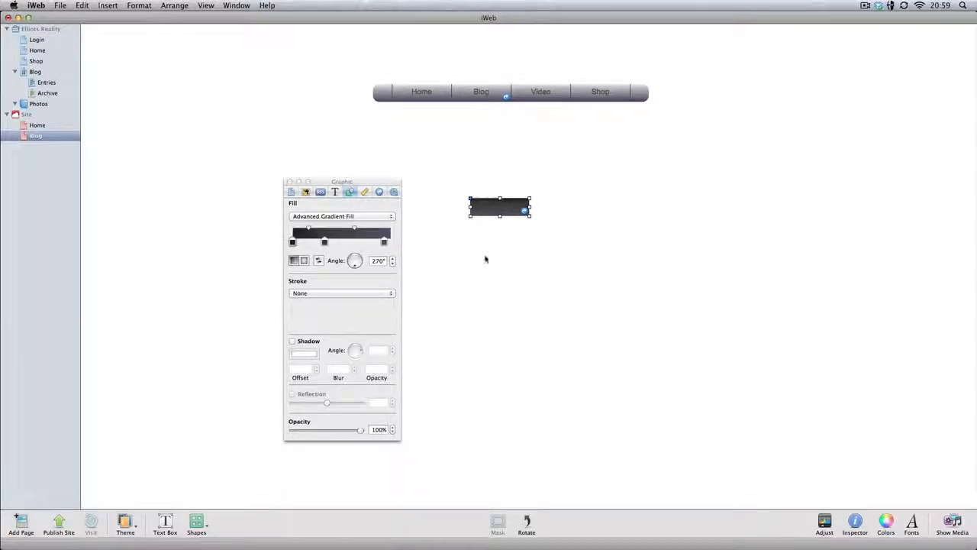
Step: Spread the button's gradient stops out and lighten the middle one to gray, fading the fill from black at its upper edge
drag(324, 243, 367, 243)
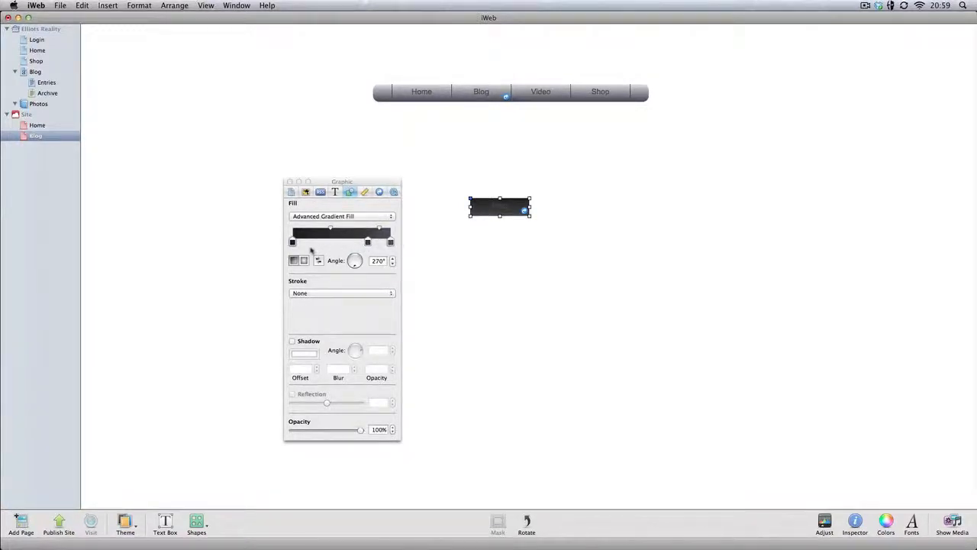
drag(293, 243, 323, 243)
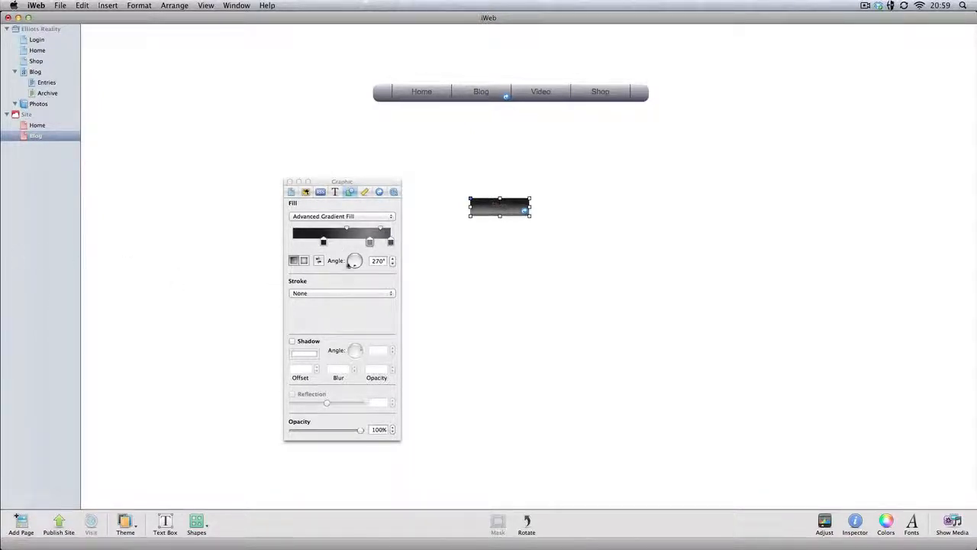
drag(369, 243, 309, 243)
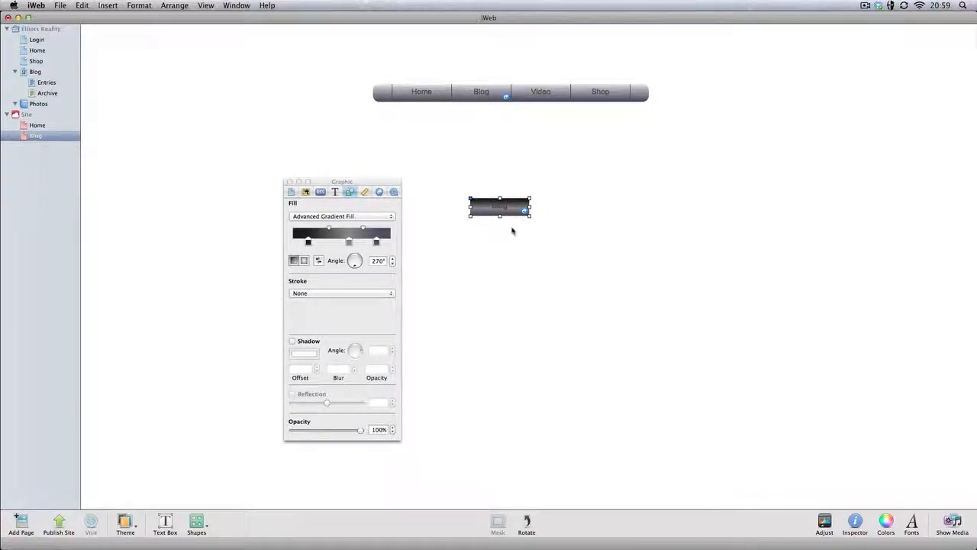
Step: Change the text colour of the duplicated button's Blog label to white
double_click(504, 206)
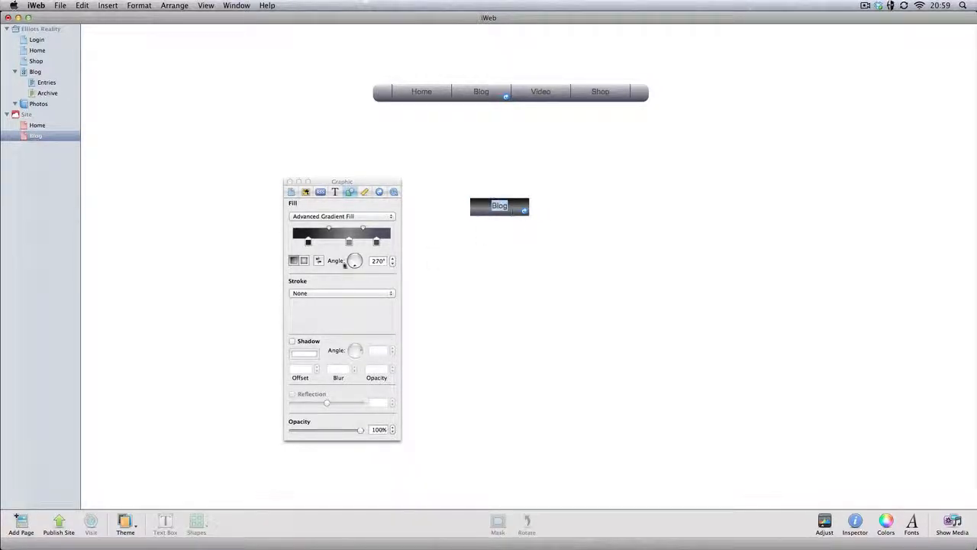
click(336, 192)
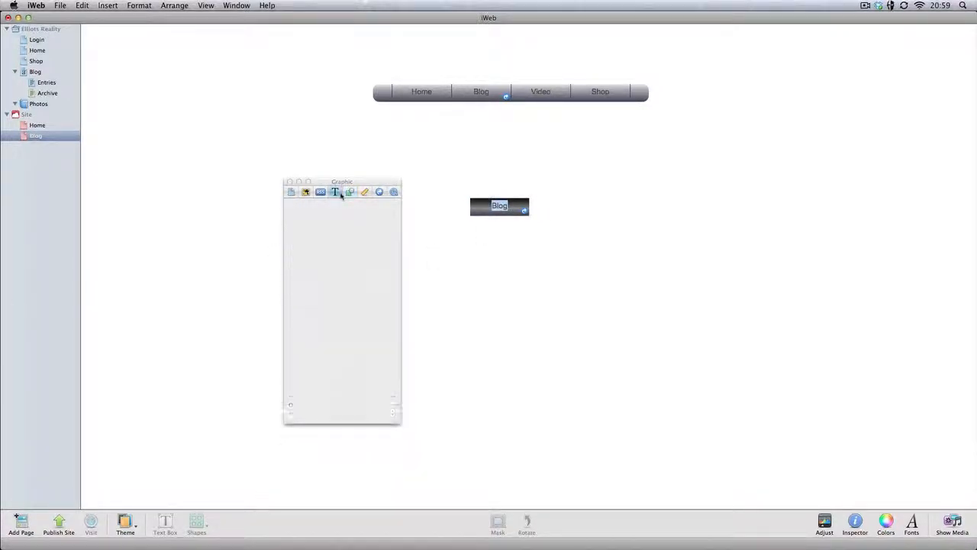
click(305, 233)
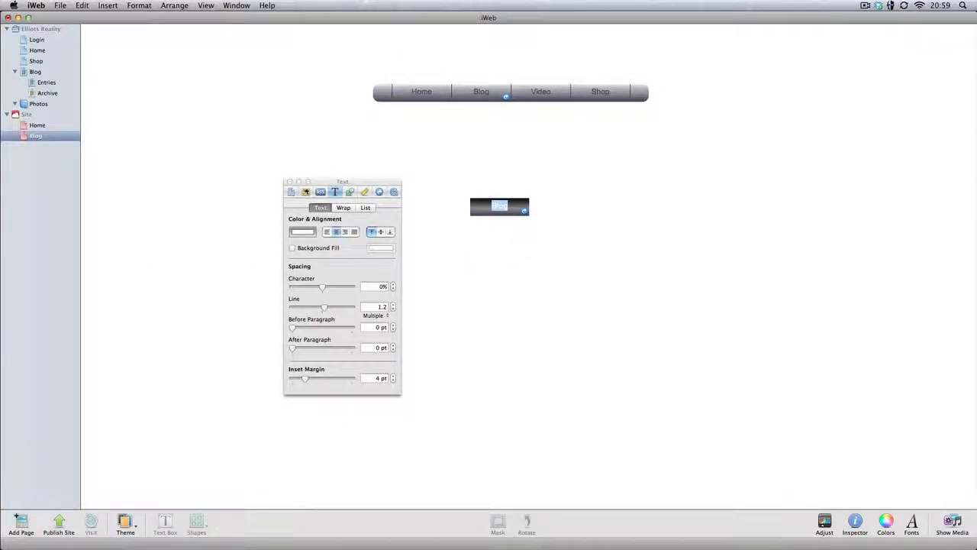
click(233, 265)
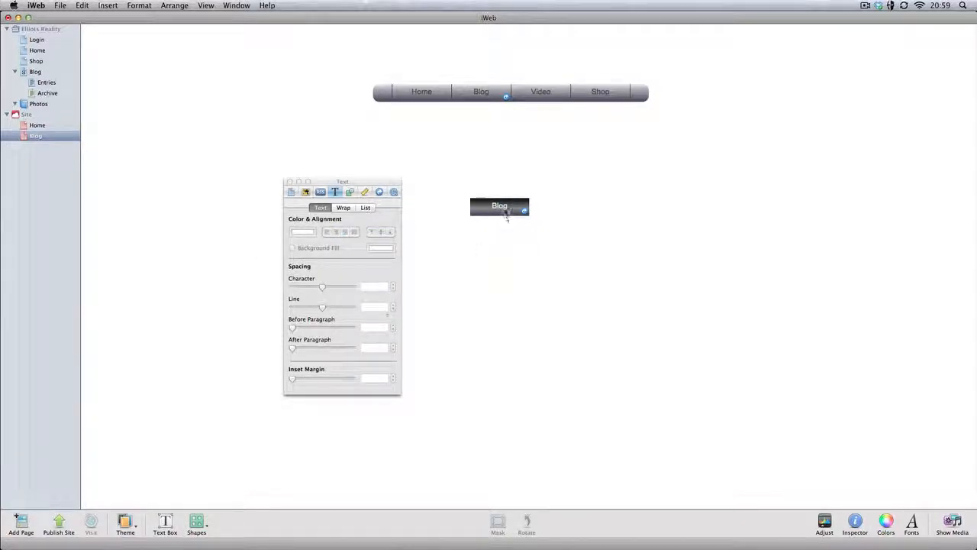
Step: Put the dark Blog button into the navigation bar's Blog slot and delete the original light Blog button
drag(499, 211, 481, 94)
click(520, 139)
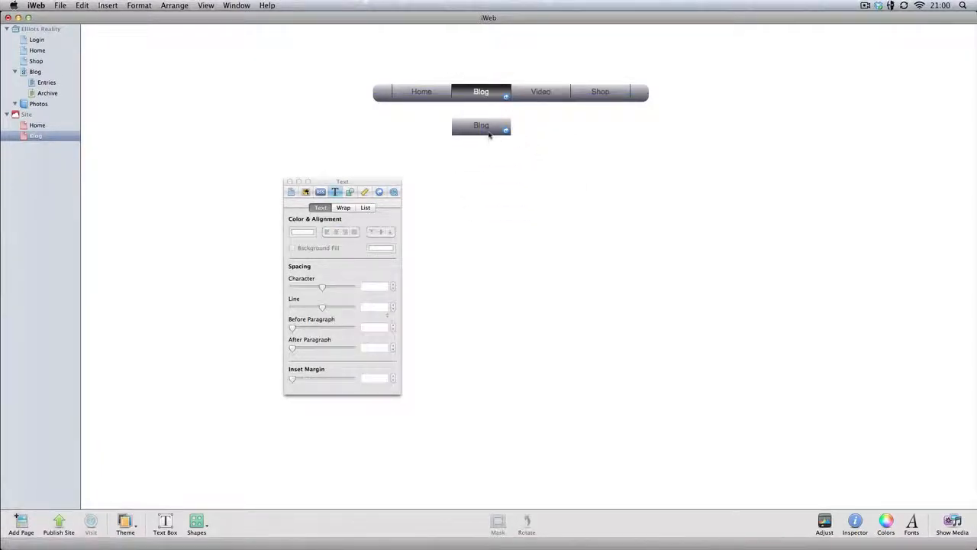
drag(490, 134, 482, 171)
drag(523, 216, 446, 140)
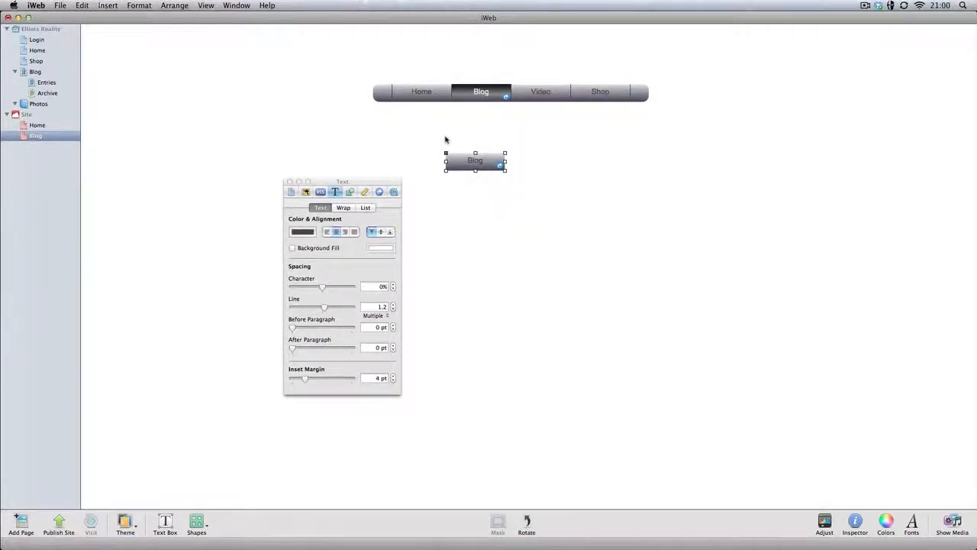
key(Delete)
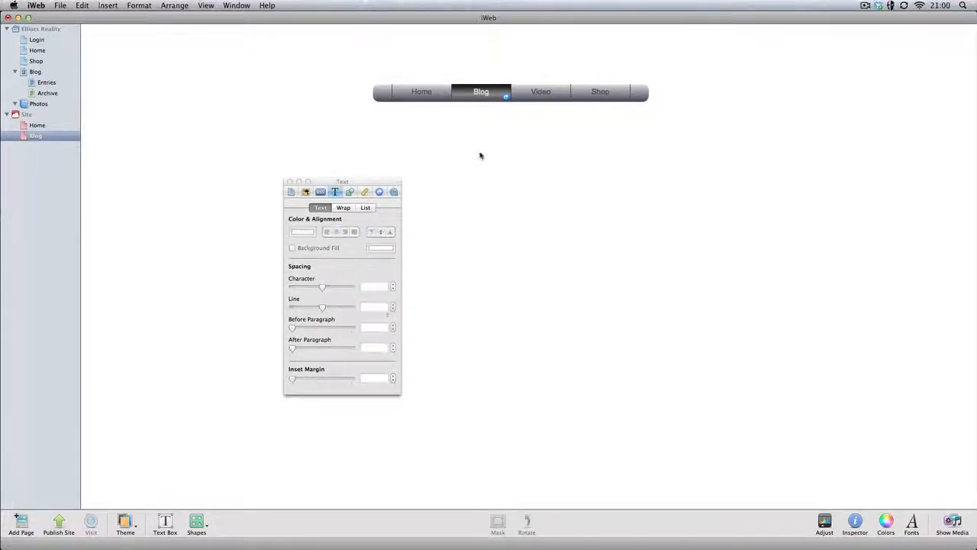
Step: On the Blog page, enable the Home button as a hyperlink to One of My Pages, choosing Site's Home page
click(328, 182)
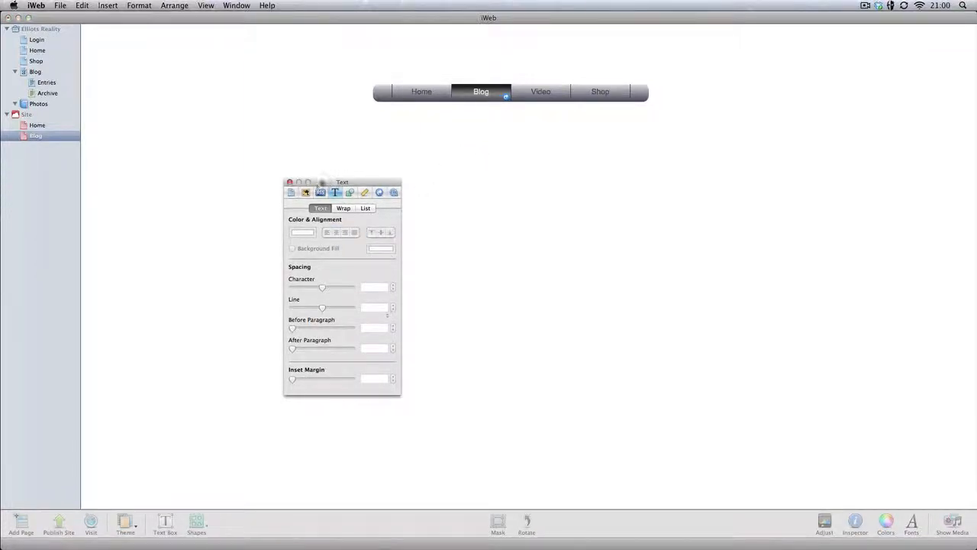
click(473, 117)
click(422, 91)
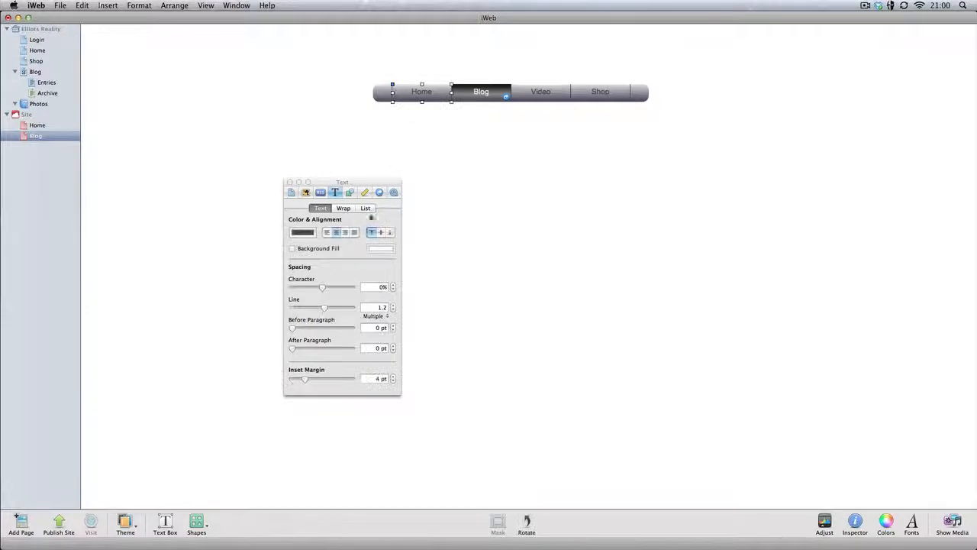
click(379, 192)
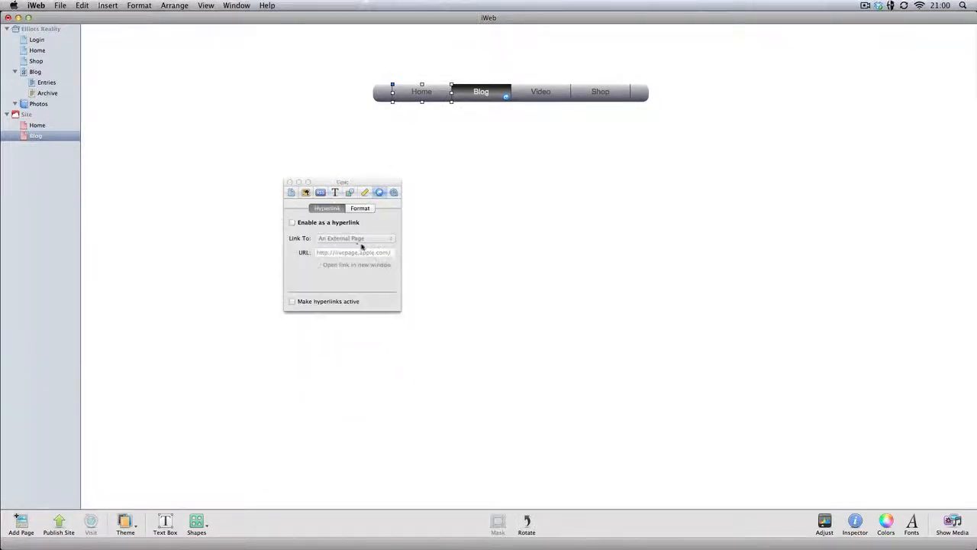
click(293, 222)
click(355, 238)
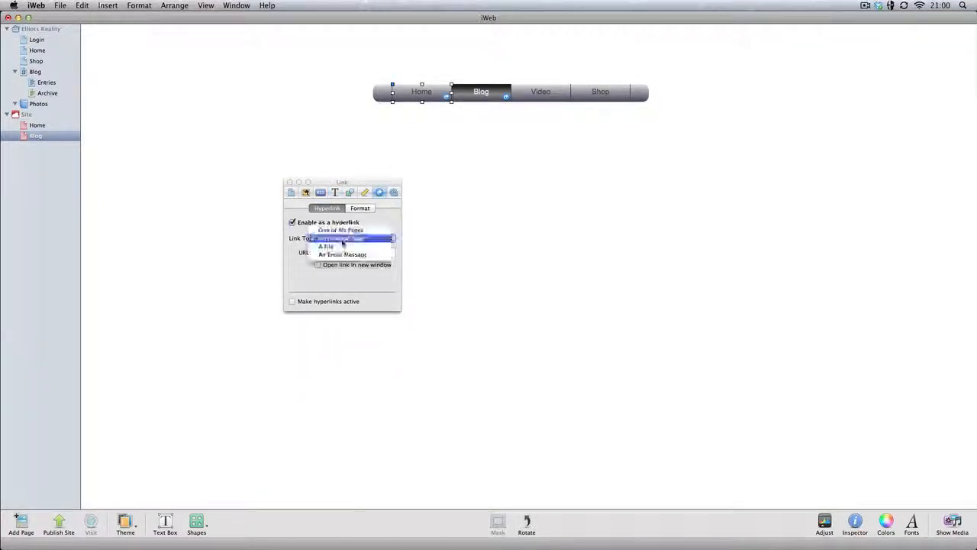
click(351, 228)
click(361, 252)
click(342, 365)
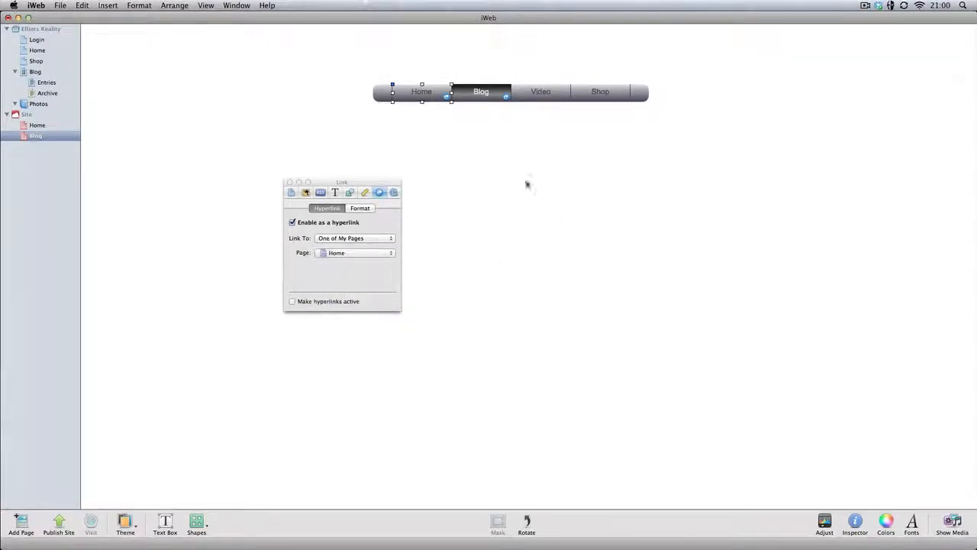
click(526, 183)
click(289, 181)
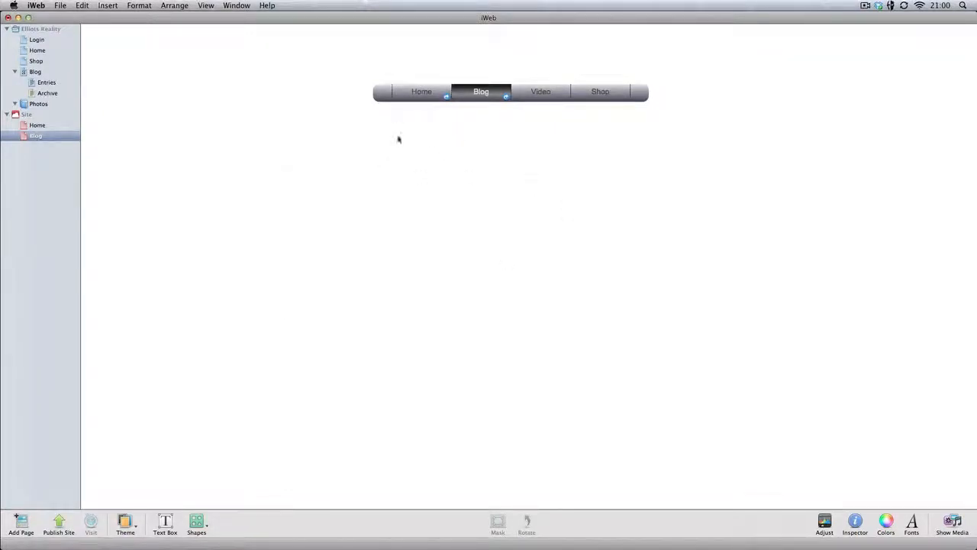
Step: Copy the dark Blog button to Site's Home page, relabel it Home, and replace the navigation bar's light Home button with it
click(463, 91)
click(39, 125)
drag(425, 98, 432, 155)
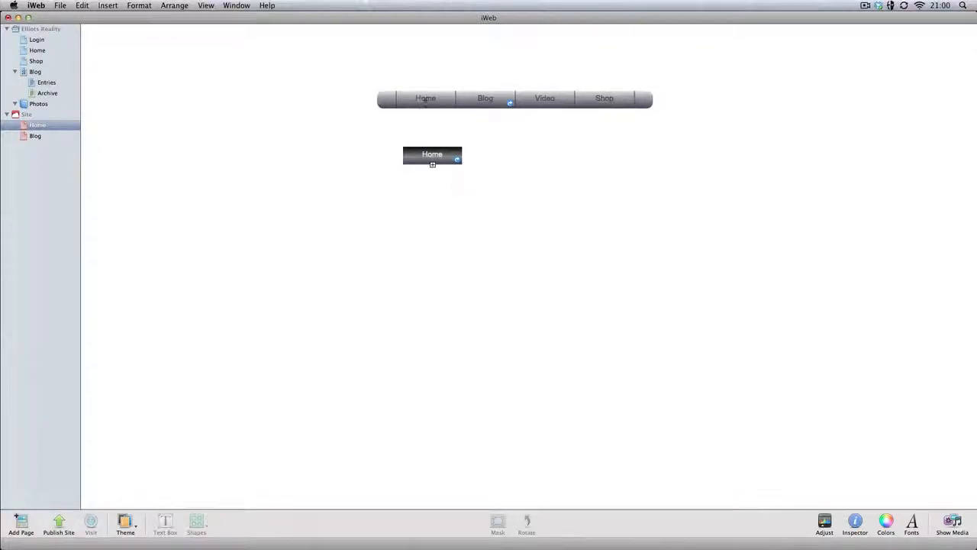
drag(420, 102, 540, 165)
drag(422, 160, 415, 105)
drag(495, 141, 637, 197)
key(Delete)
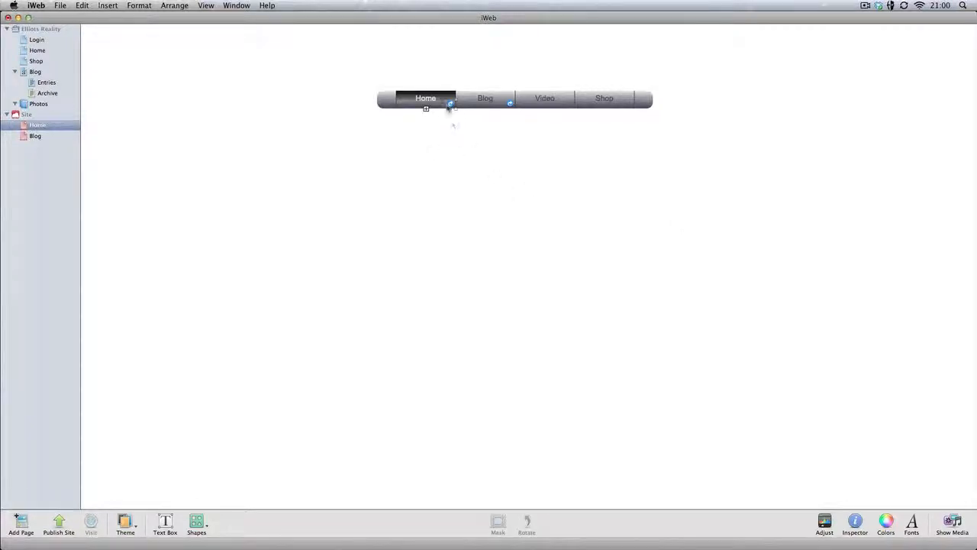
Step: Relink the dark Home button on the Home page to Site's Home page
click(449, 104)
right_click(449, 104)
click(855, 522)
click(353, 239)
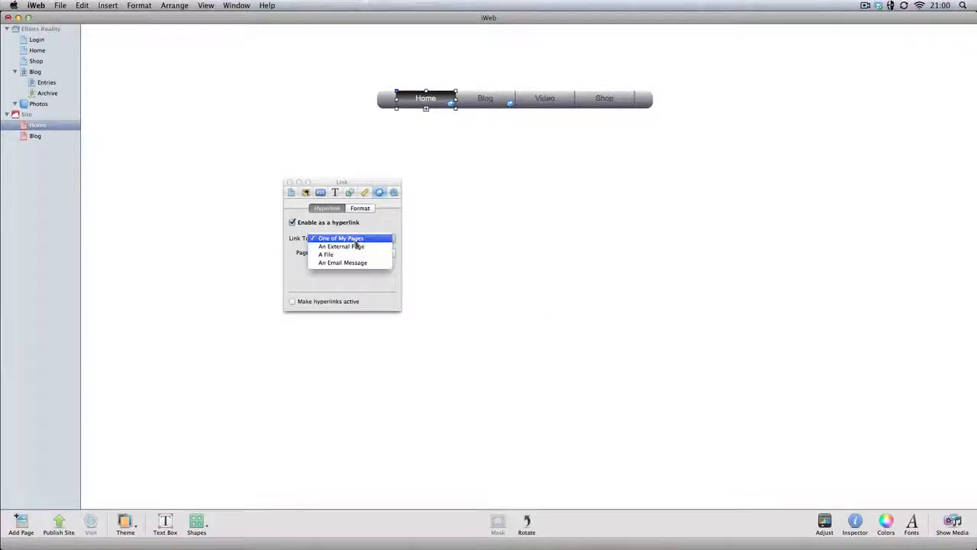
click(355, 239)
click(341, 254)
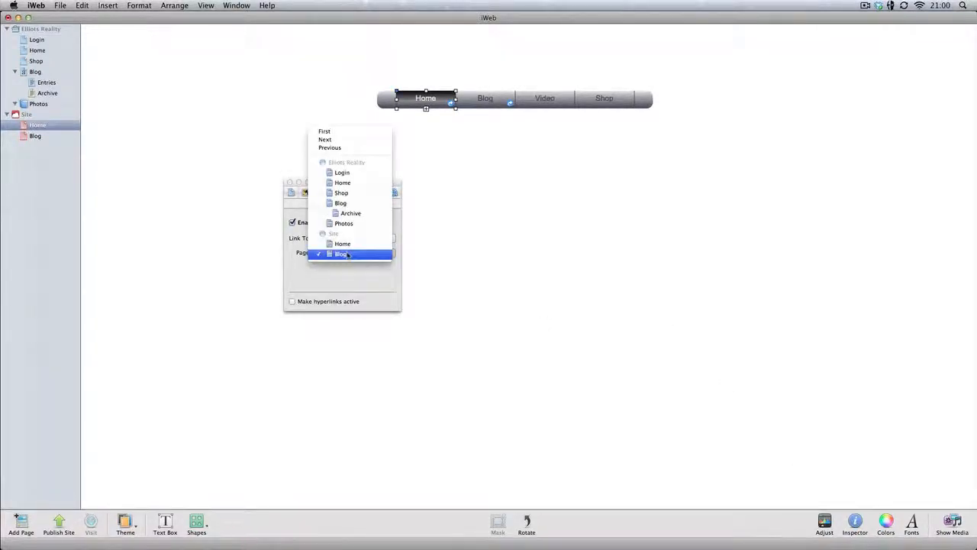
click(342, 243)
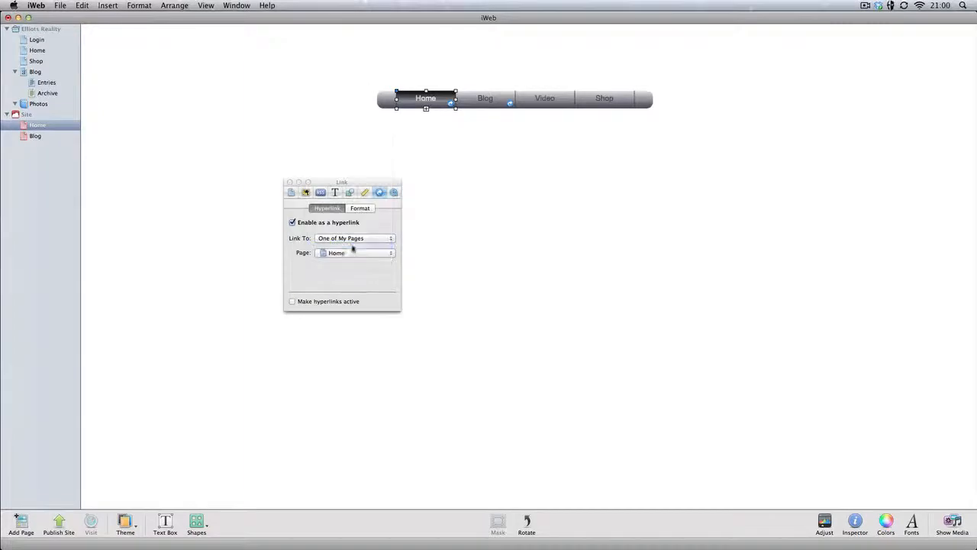
click(289, 182)
Step: Check which page the Home button on the Blog page links to
click(46, 139)
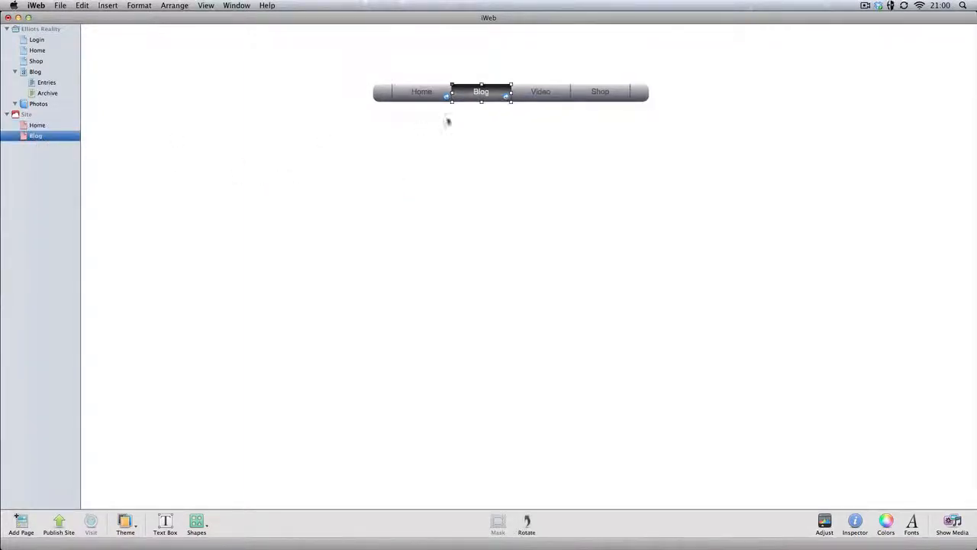
click(422, 92)
right_click(433, 97)
click(397, 130)
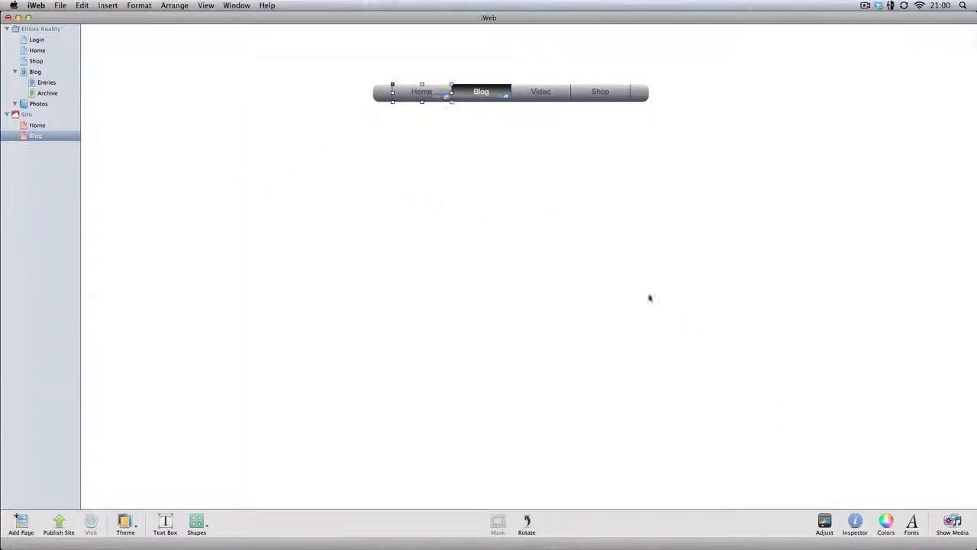
click(855, 527)
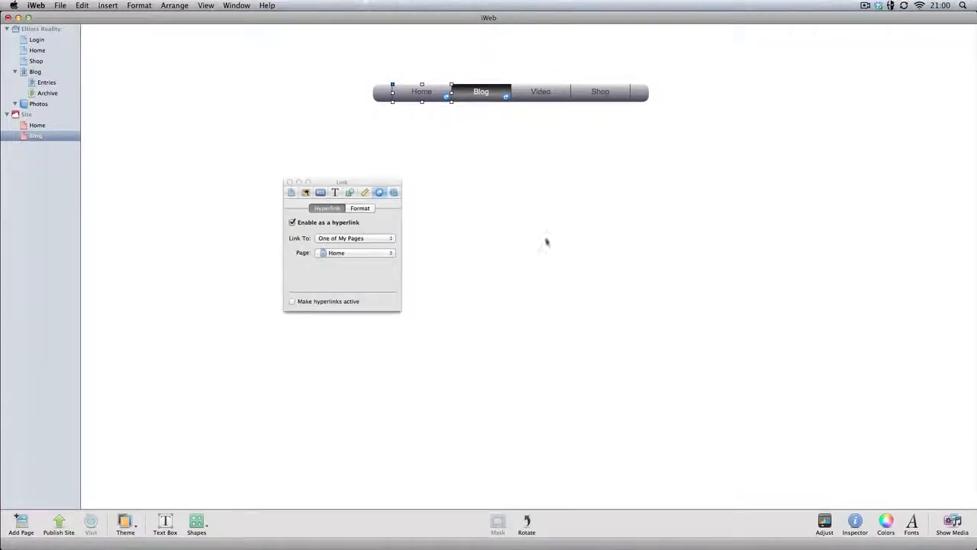
click(355, 238)
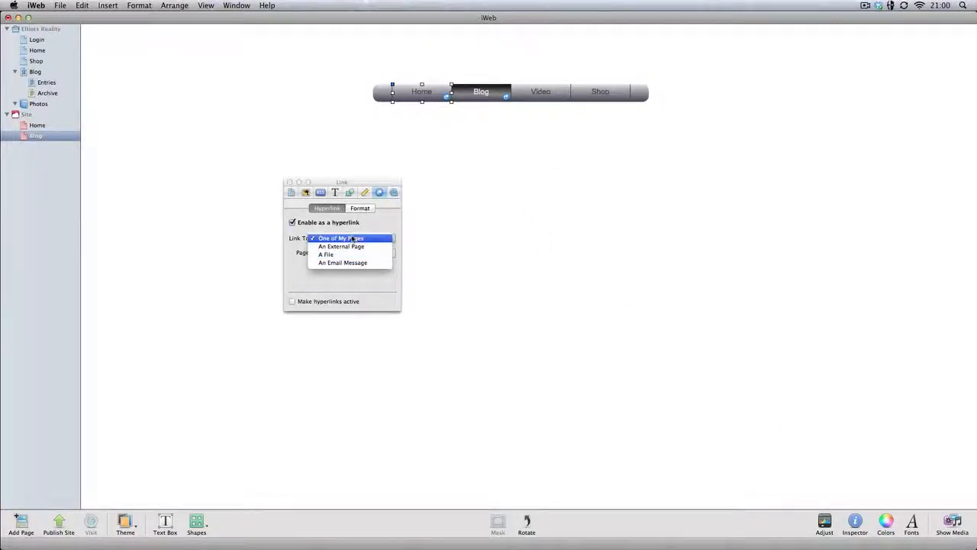
click(340, 238)
click(358, 252)
click(359, 252)
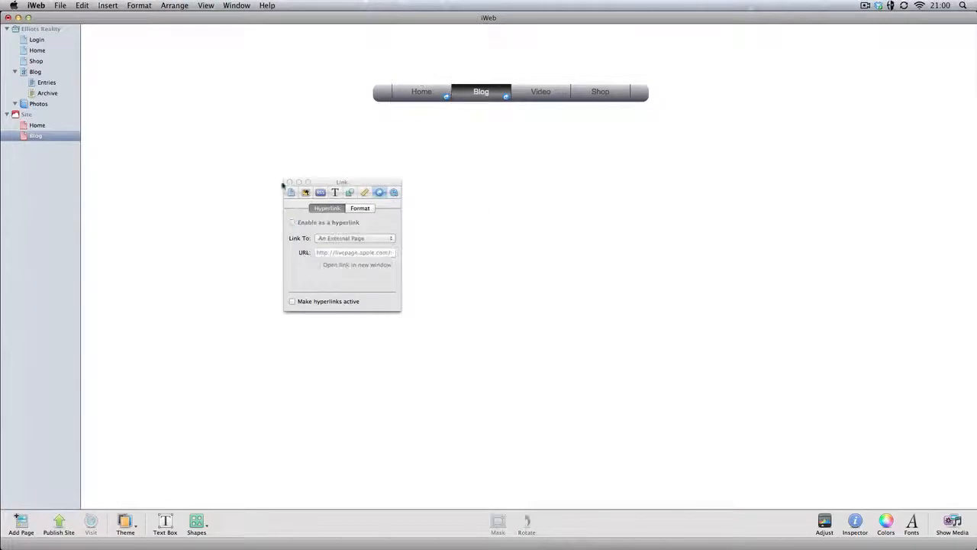
click(289, 182)
click(487, 156)
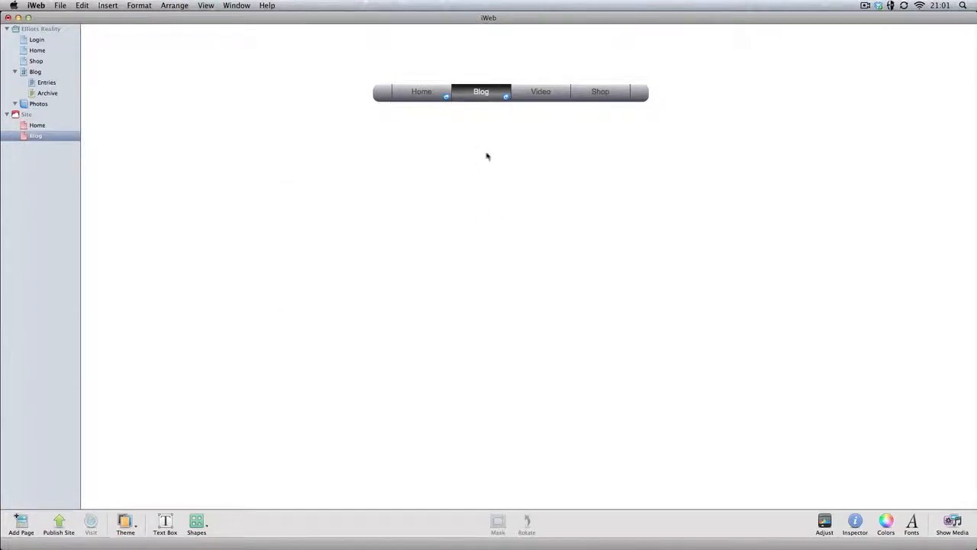
Step: Try to publish Site to MobileMe, accepting the content rights notice and declining the MobileMe sign-up offer
click(38, 125)
click(26, 114)
click(61, 523)
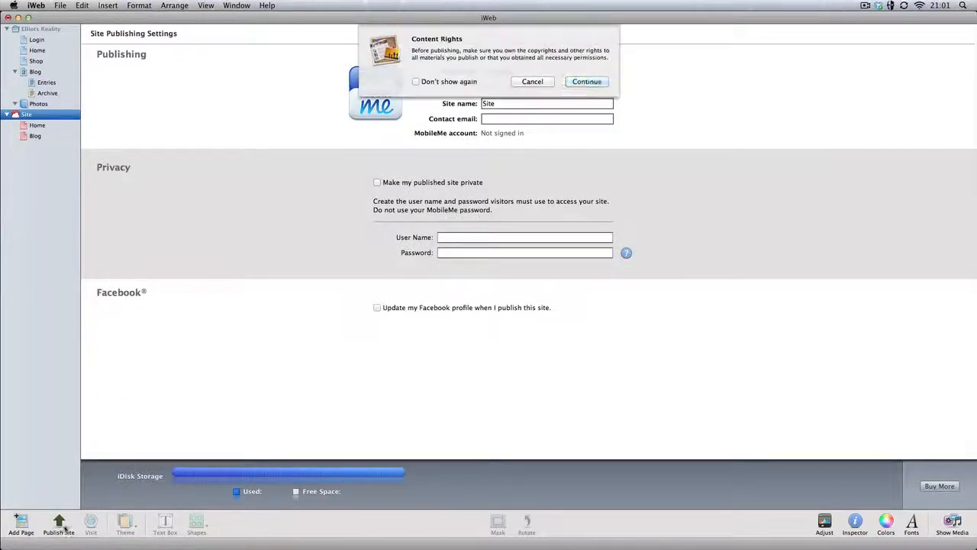
click(586, 81)
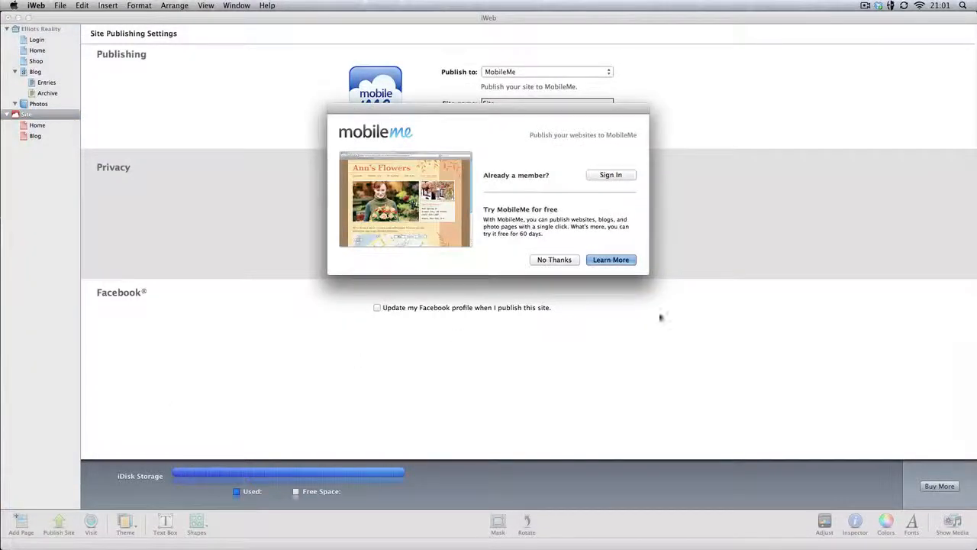
click(554, 260)
Step: Set Site's publishing destination to Local Folder
click(598, 71)
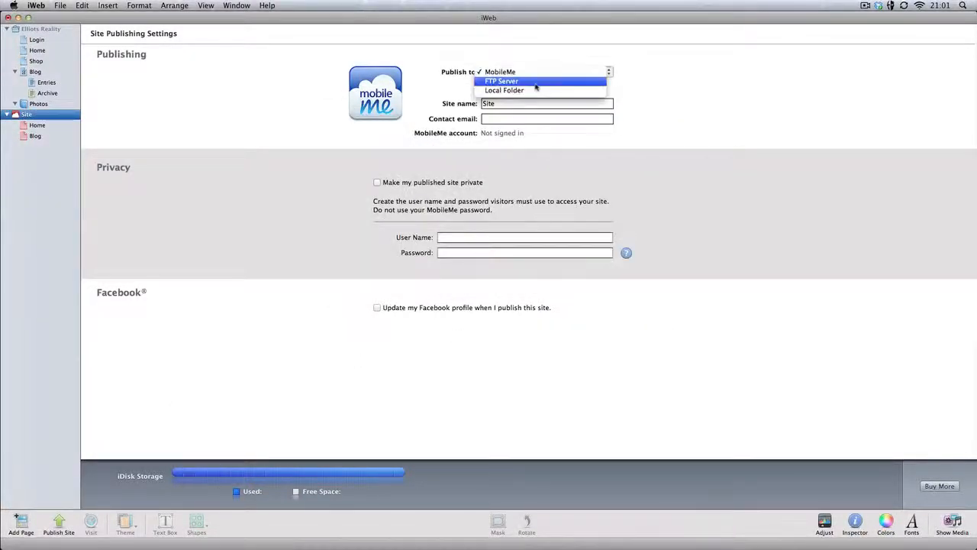
click(534, 90)
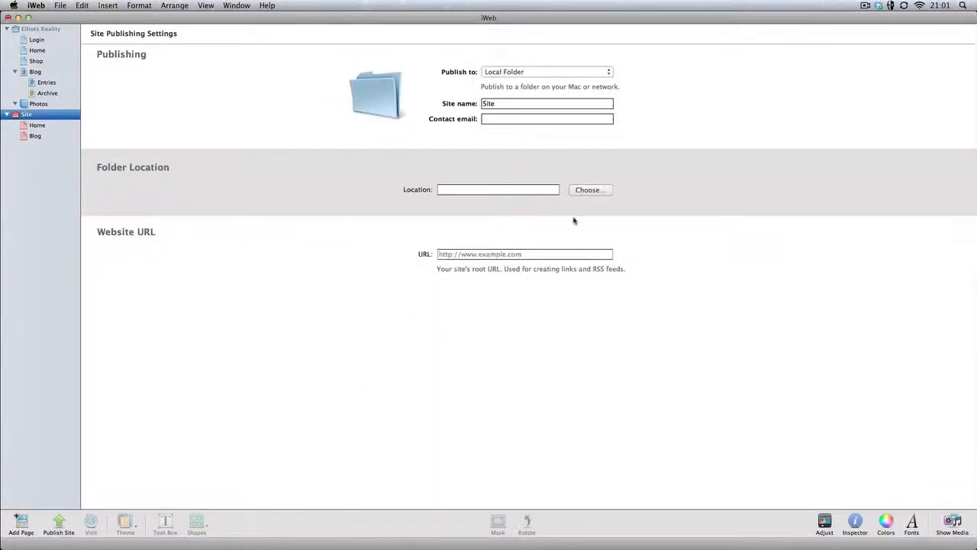
Step: Create a new folder named untitled folder inside the Website folder and choose it as the site's publishing location
click(588, 190)
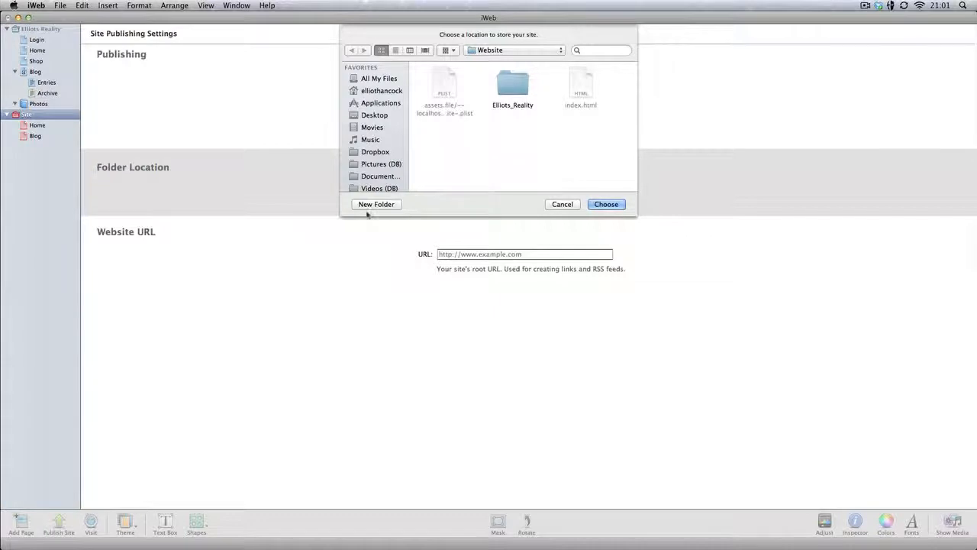
scroll(378, 116, down, 1)
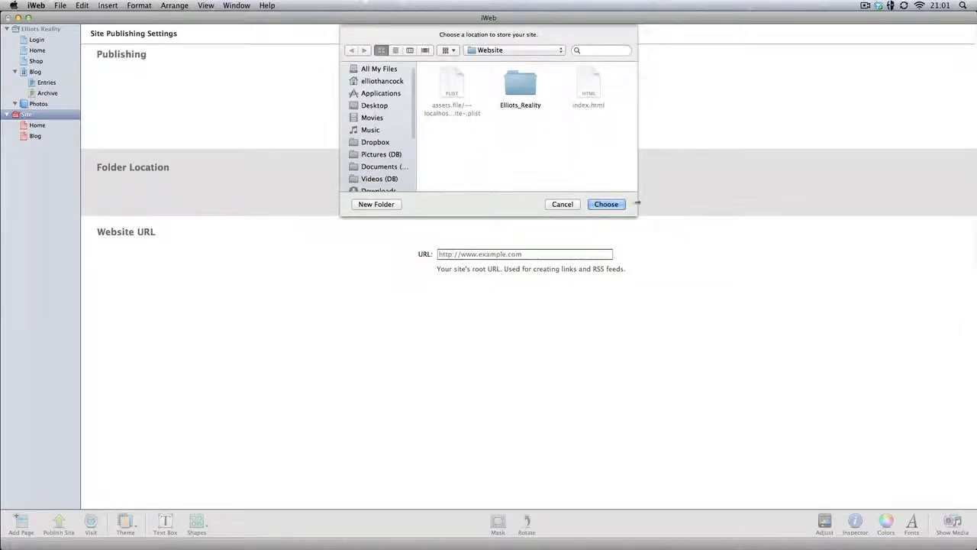
click(379, 205)
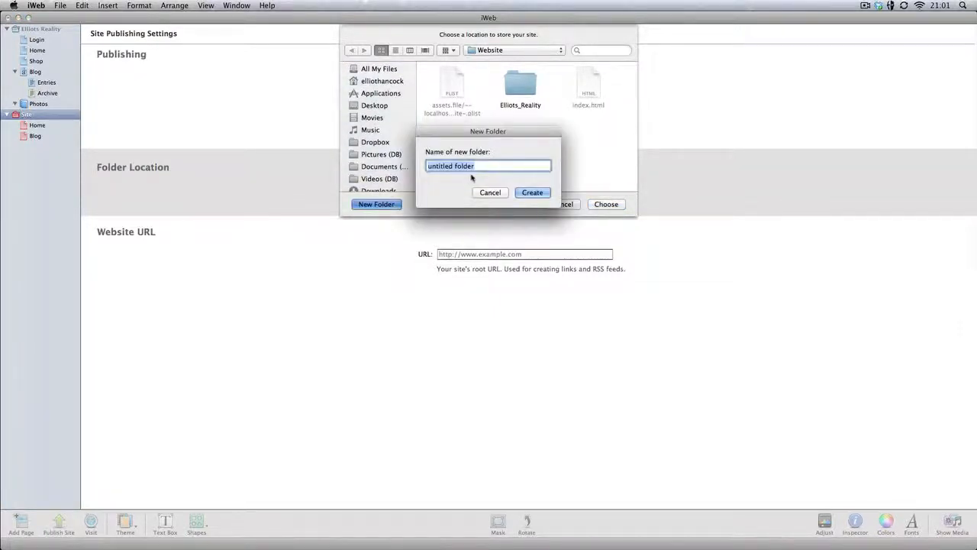
click(532, 193)
click(607, 203)
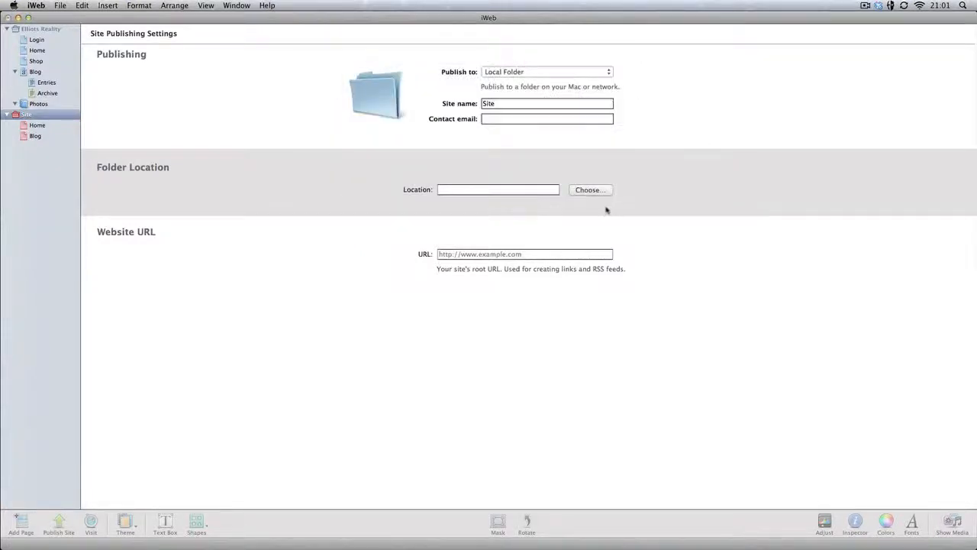
Step: Publish the site to the chosen folder, accepting the content rights notice, and open the published site in Safari
click(59, 524)
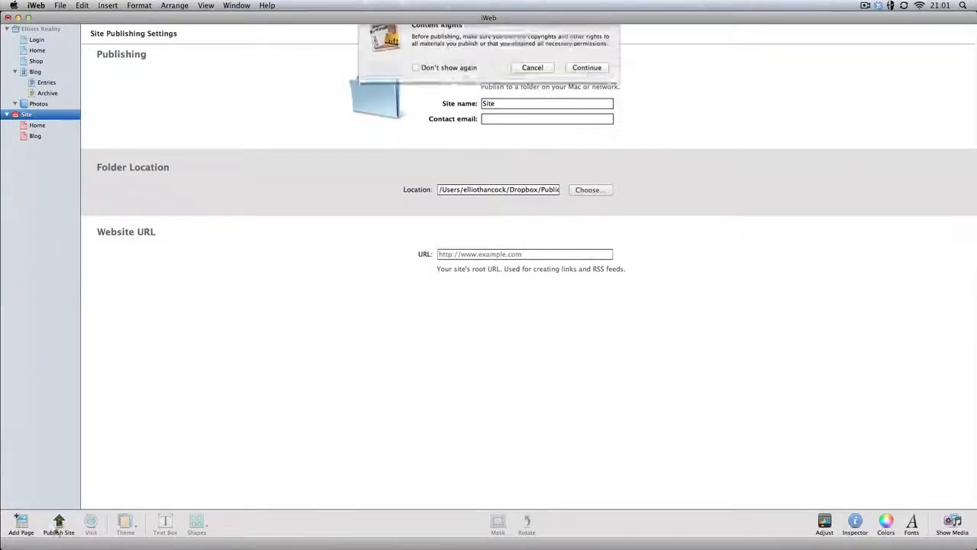
click(587, 83)
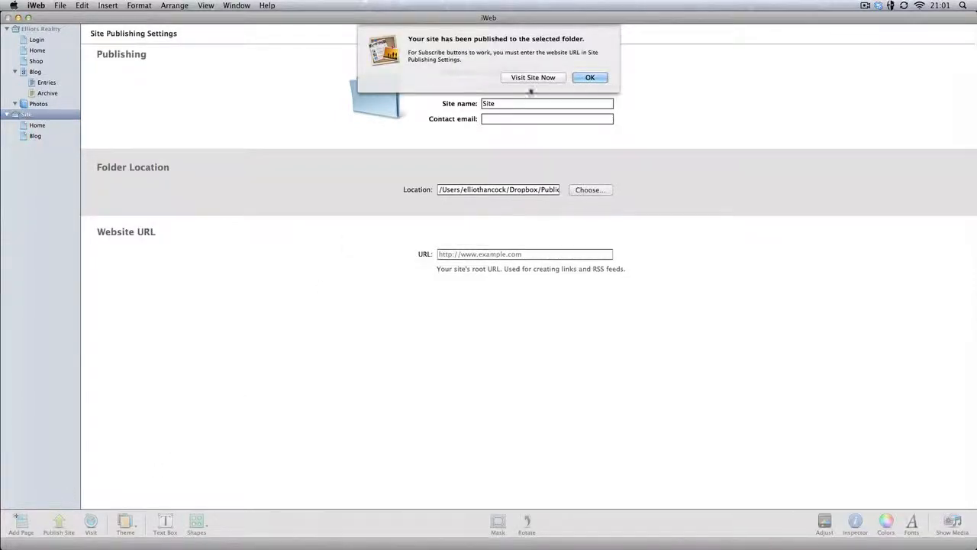
click(532, 77)
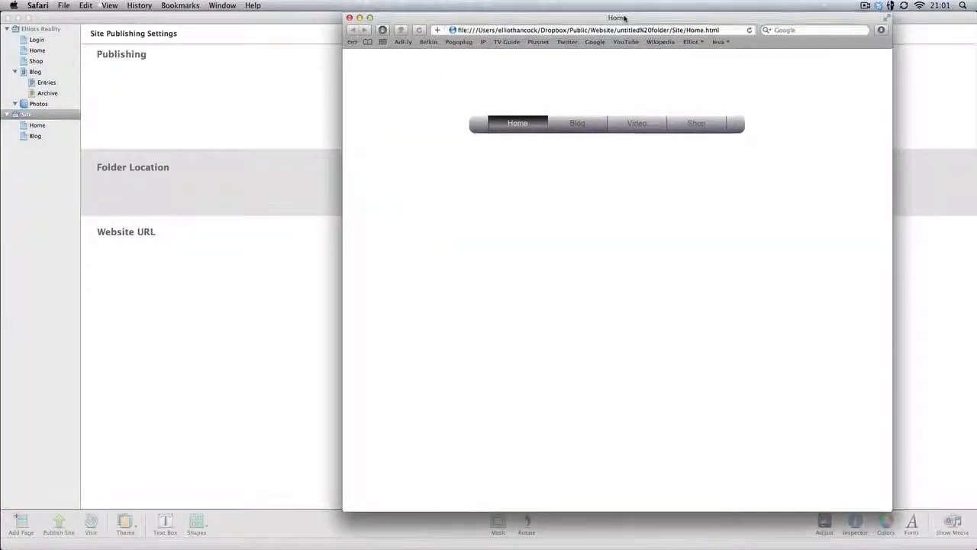
Step: Test the published navigation bar by following its Blog link and returning through its Home link
drag(619, 18, 447, 19)
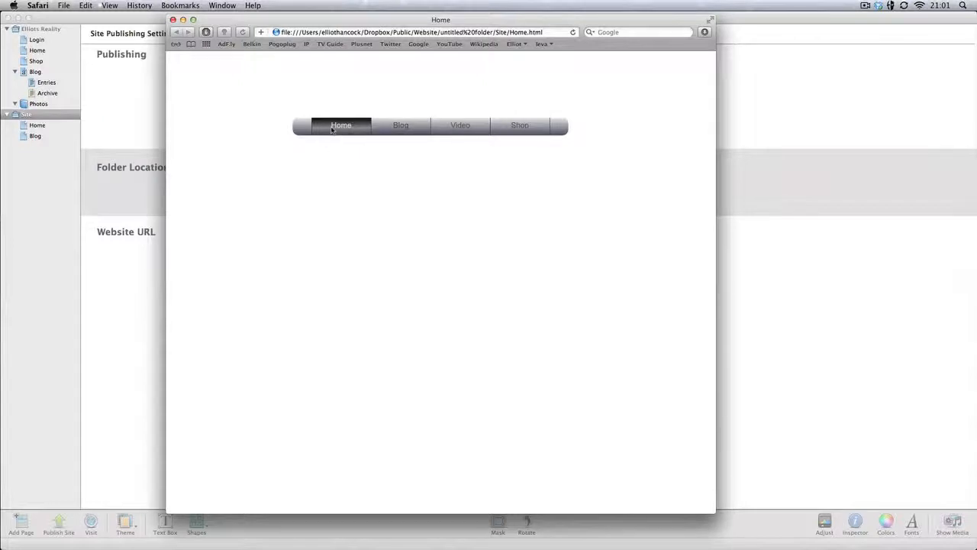
click(395, 128)
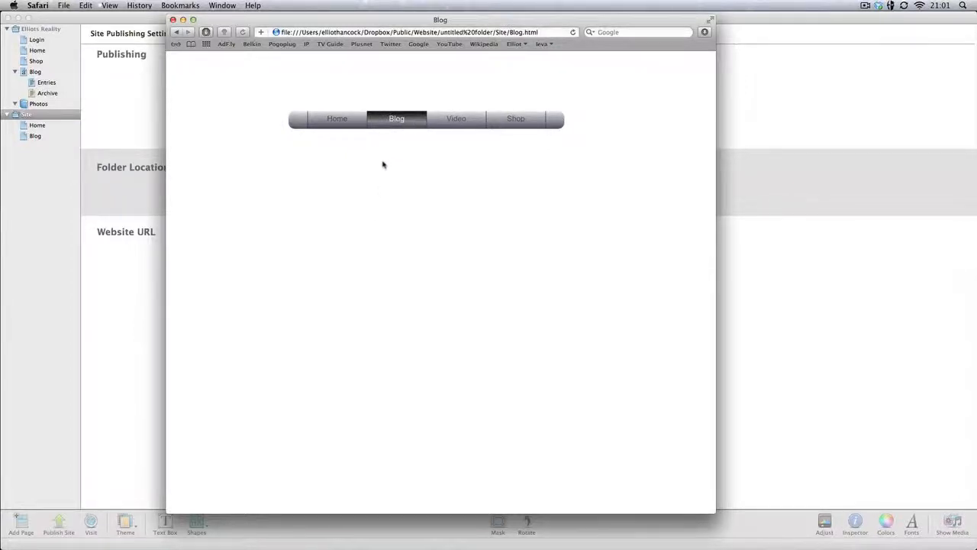
click(344, 125)
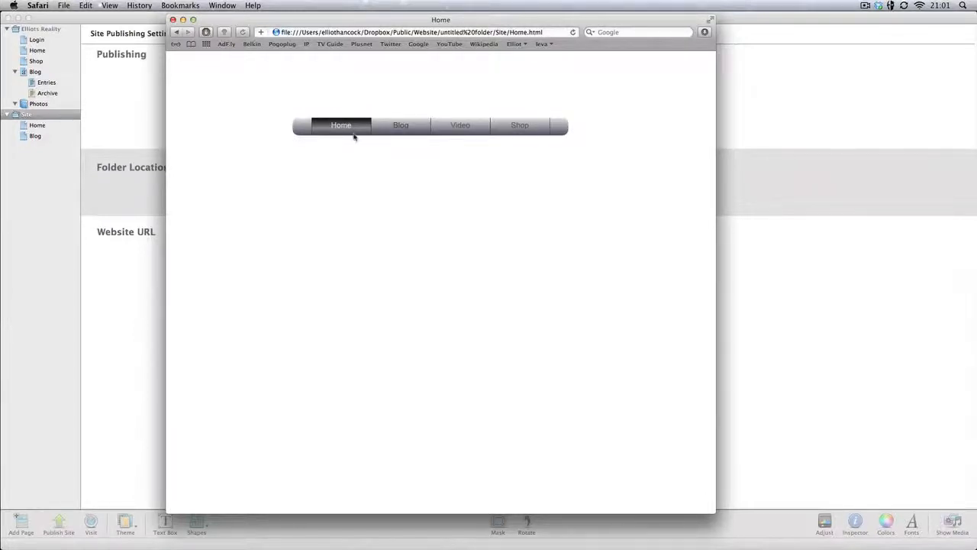